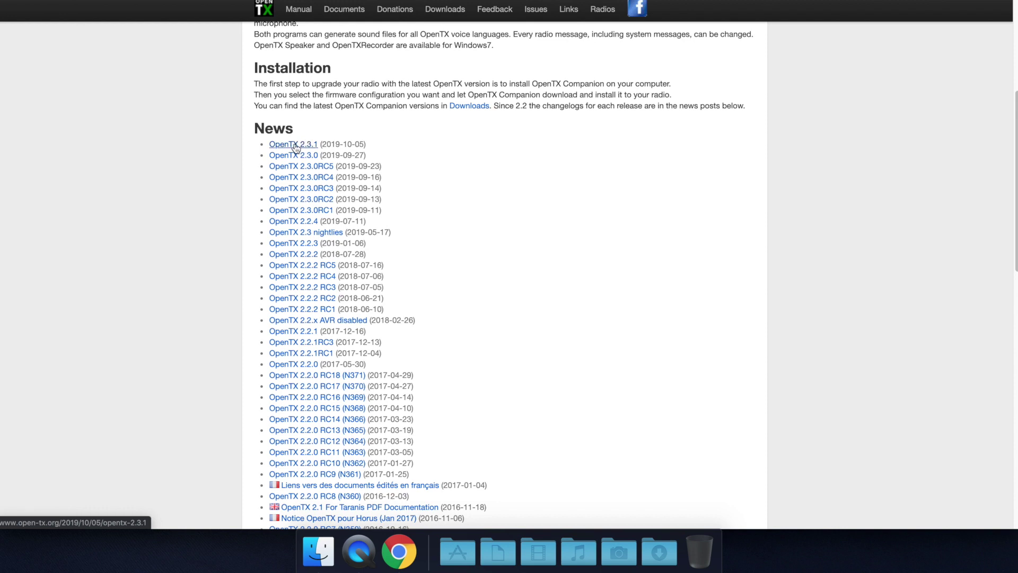
Open the OpenTX 2.3.1 release post and download the OpenTX Companion 2.3.1 Mac OS X disk image
left_click(296, 146)
scroll(300, 200, "down", 15)
scroll(300, 200, "down", 15)
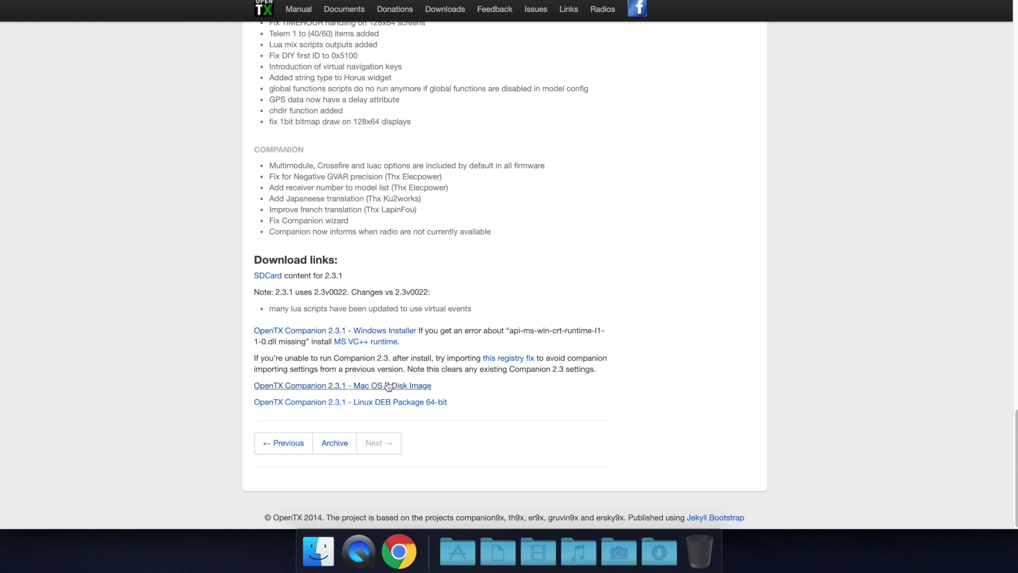
left_click(365, 387)
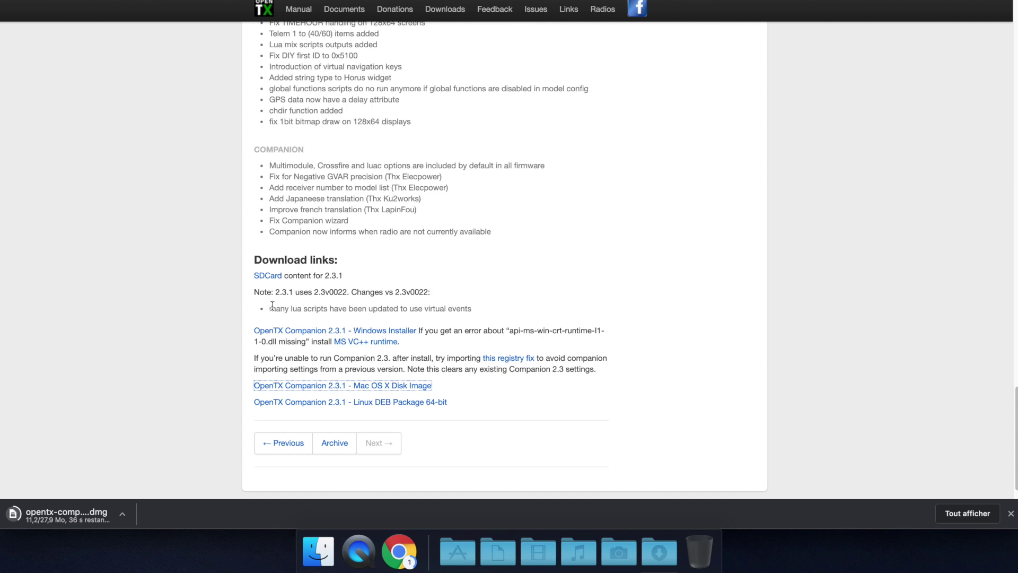
Download sdcard-128x64-2.3V0022.zip from the opentx-x7 folder of the 2.3.1 SD card content
left_click(264, 278)
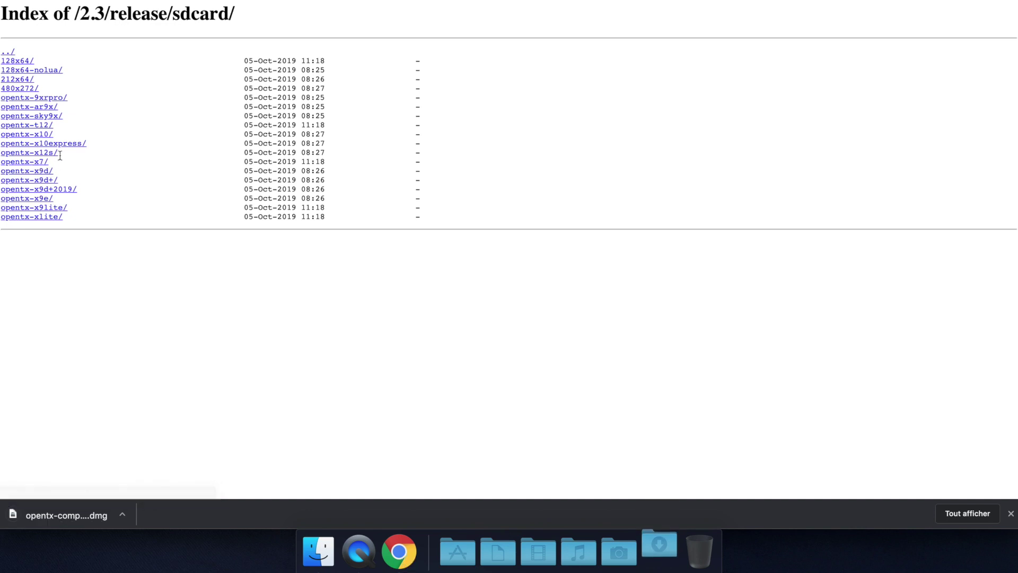
left_click(37, 166)
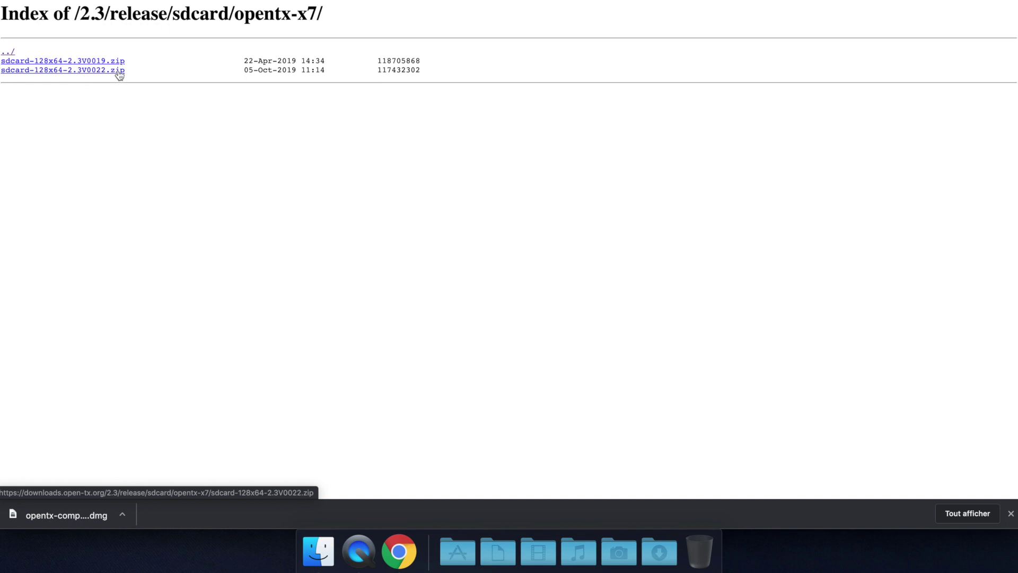
left_click(103, 70)
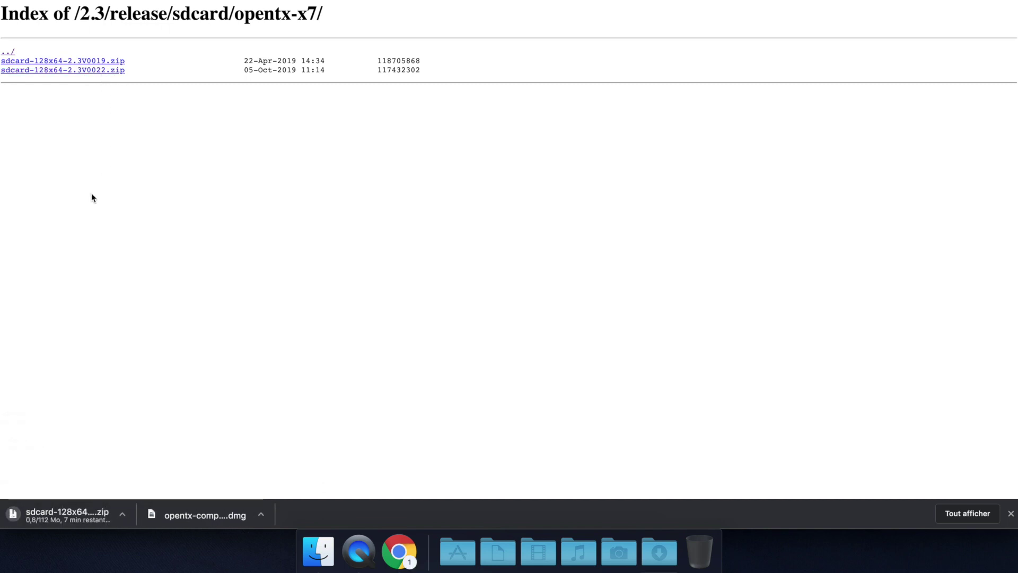
Install OpenTX Companion 2.3 into Applications from the downloaded disk image and close its window
left_click(204, 515)
left_click_drag(265, 260, 389, 266)
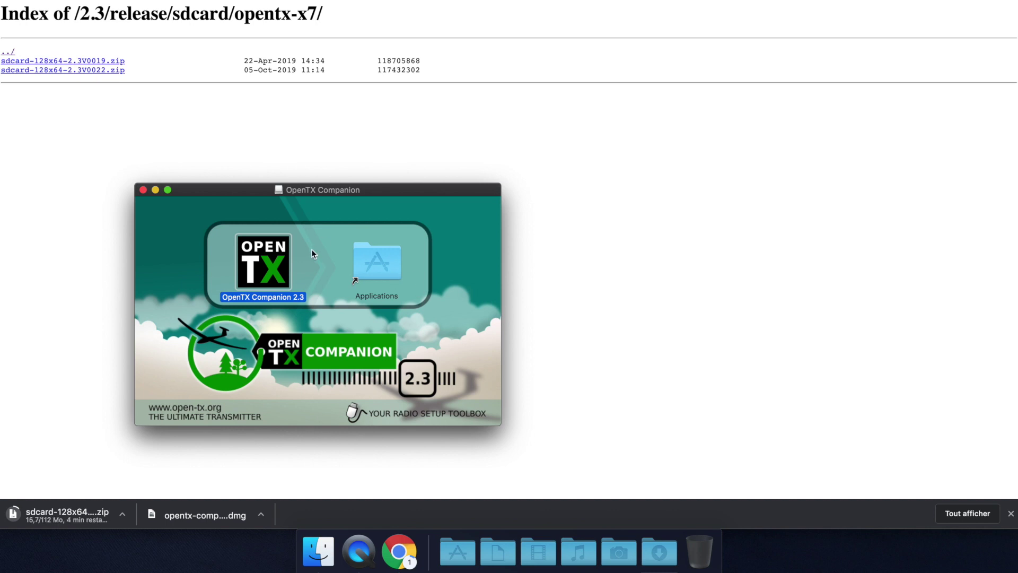
left_click(143, 190)
Put the browser window away and try to launch OpenTX Companion 2.3 by searching for "com"
key("super+m")
key("alt+space")
type("com")
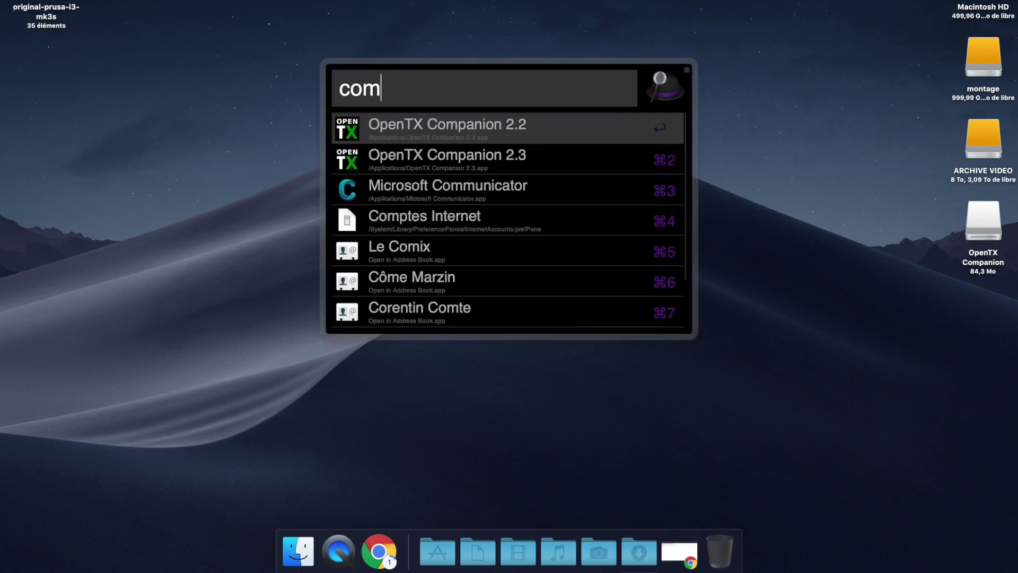
key("Down")
key("Return")
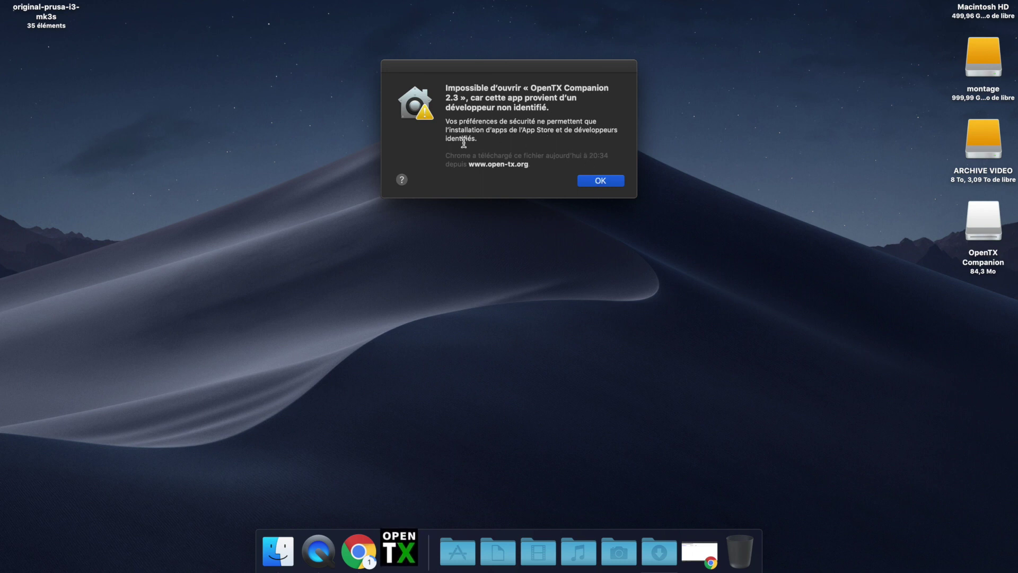
left_click(601, 181)
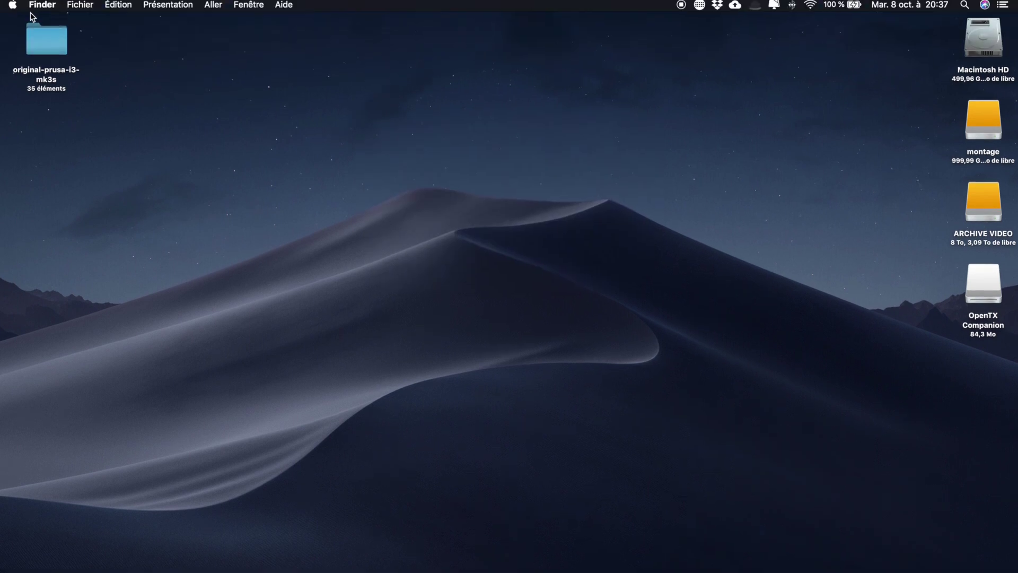
Allow the blocked OpenTX Companion 2.3 to open anyway in the general security settings, and close System Preferences
left_click(12, 5)
left_click(38, 39)
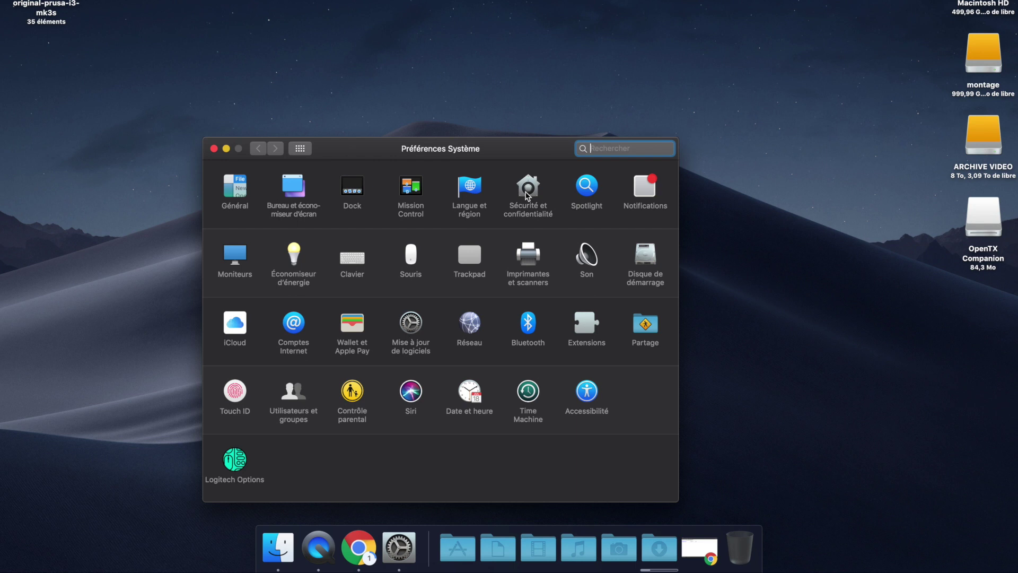
left_click(528, 188)
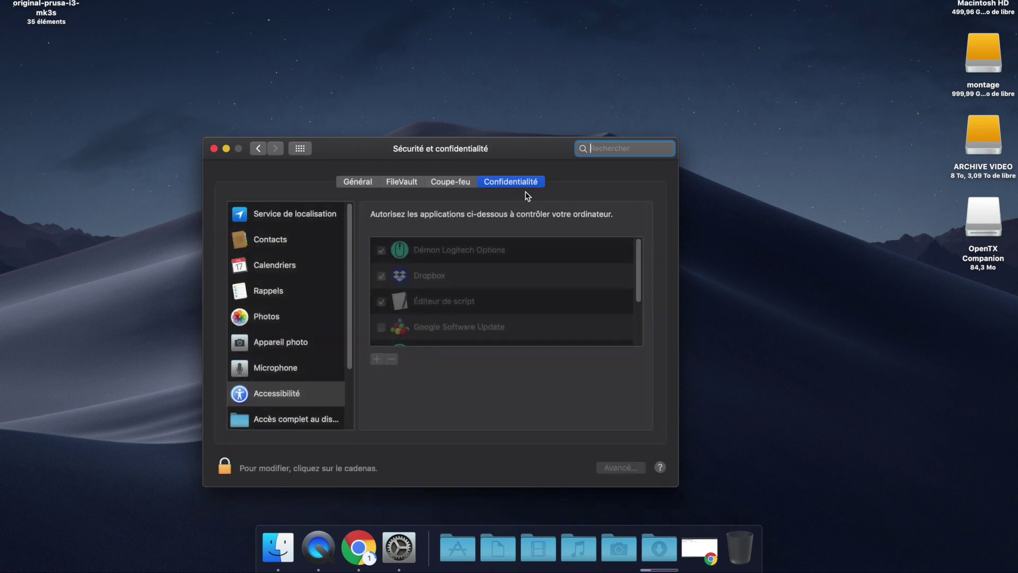
left_click(359, 182)
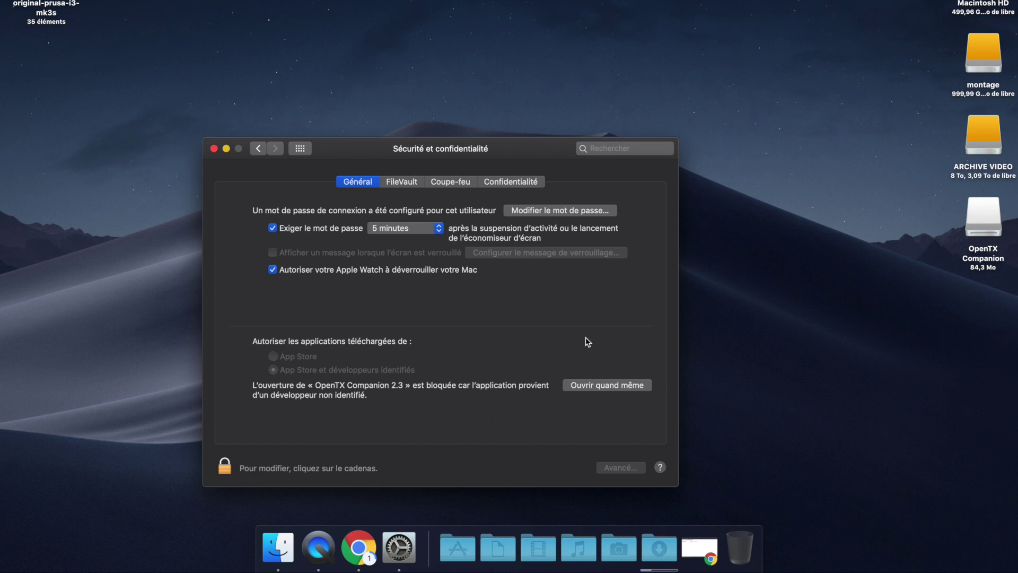
left_click(601, 385)
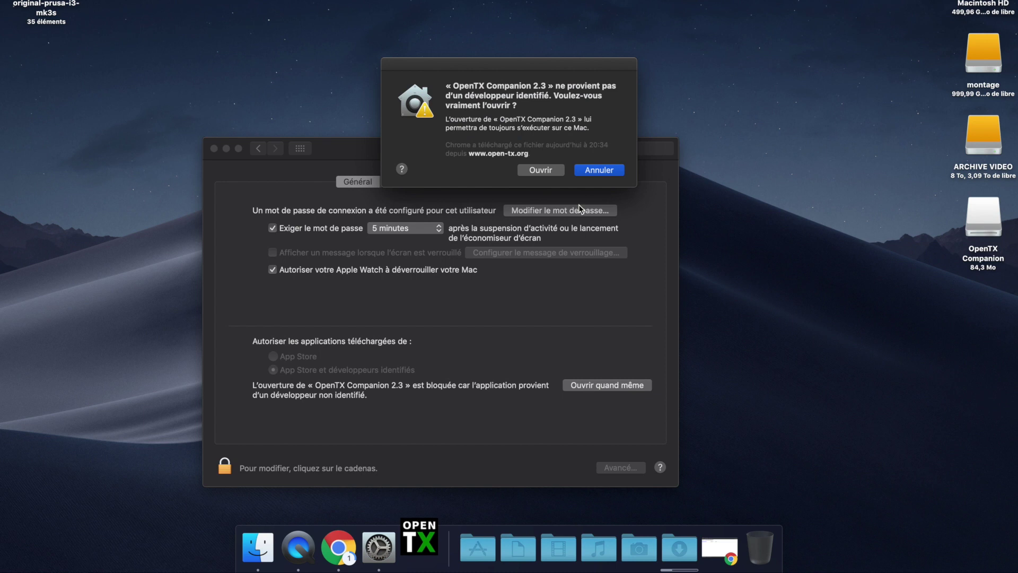
left_click(550, 171)
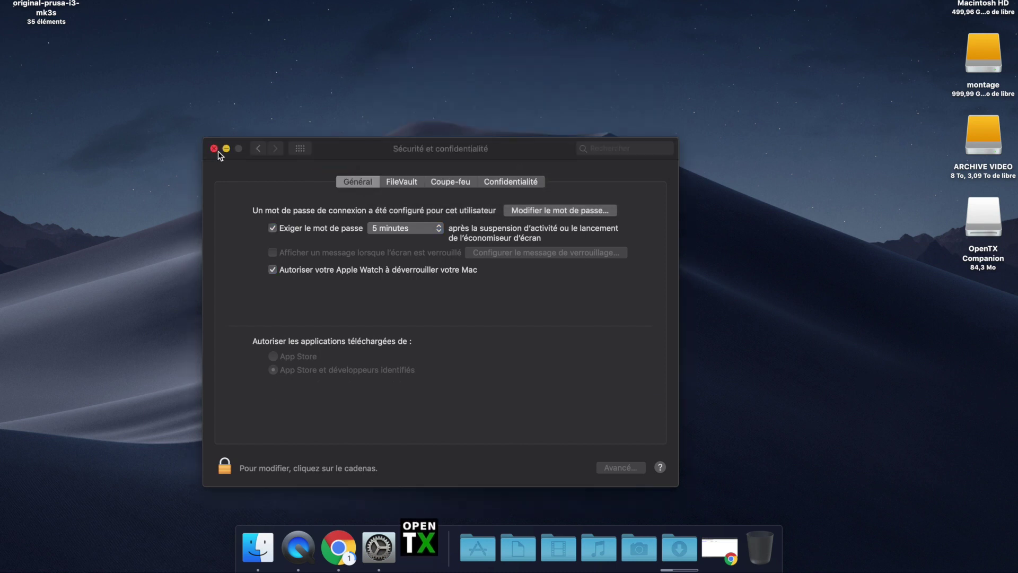
left_click(214, 149)
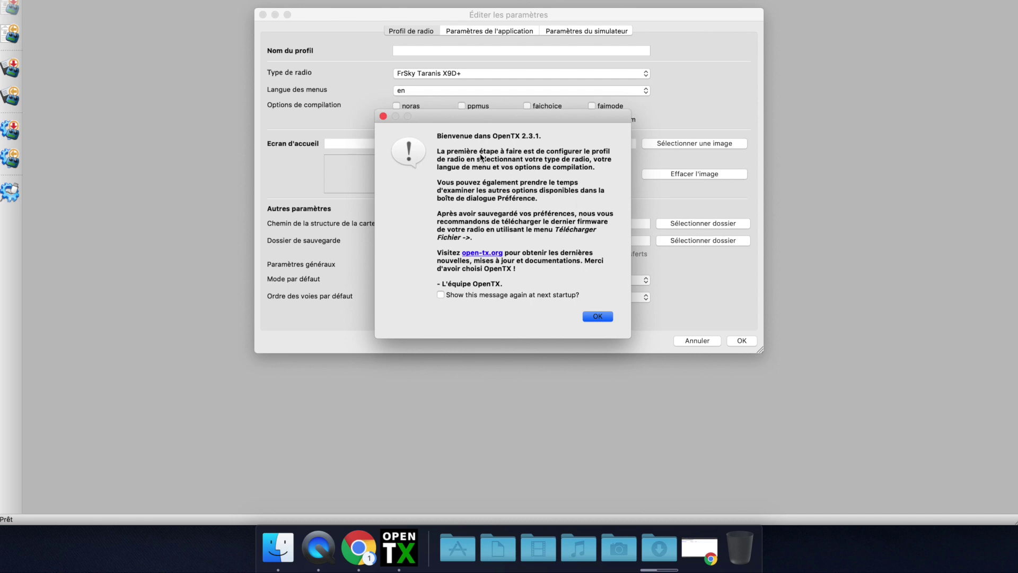
Create a radio profile named QX7 plus the owner's first name, and check the application settings
left_click(598, 316)
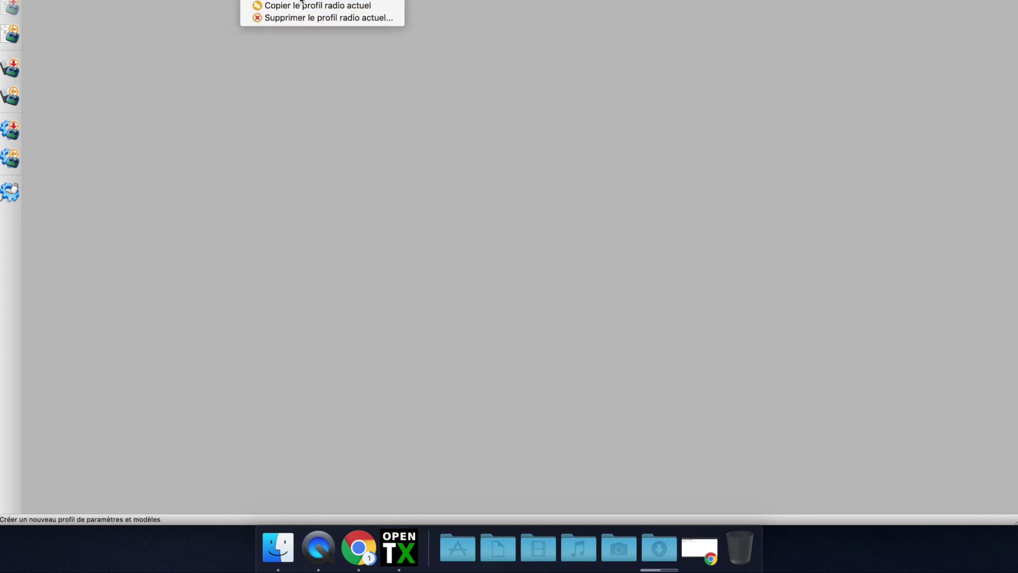
left_click(318, 3)
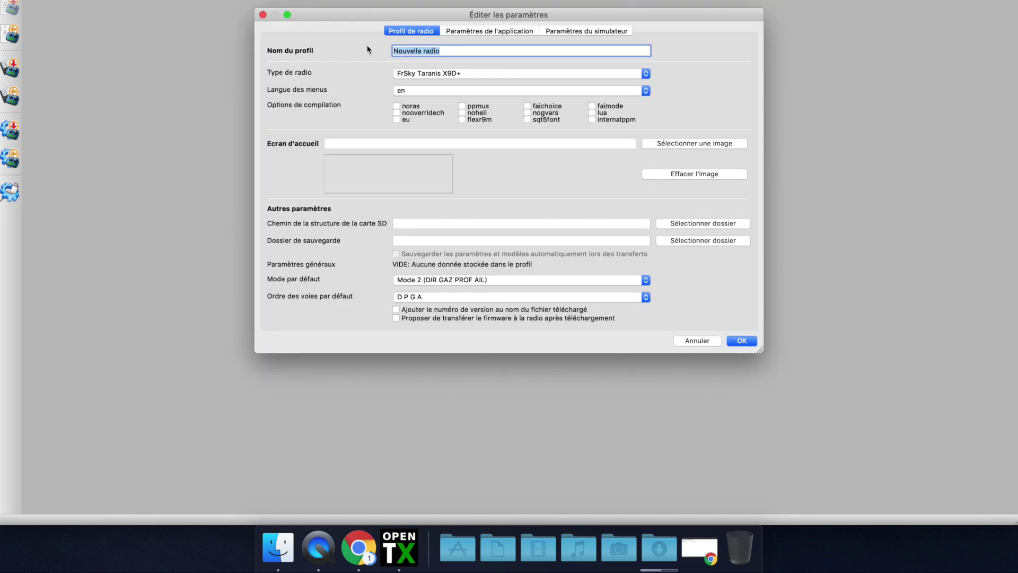
type("QX7 Greg")
left_click(507, 33)
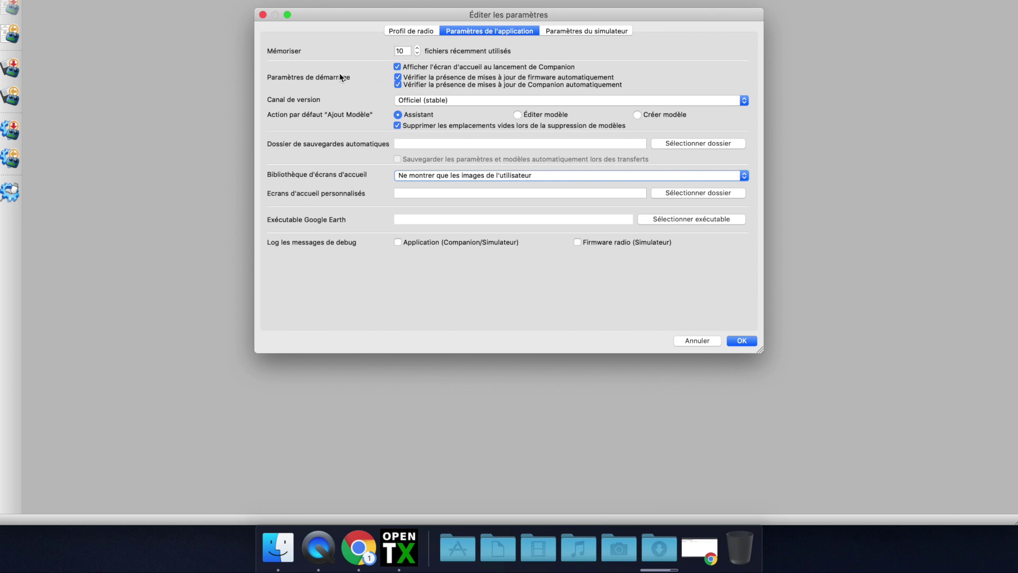
left_click(412, 31)
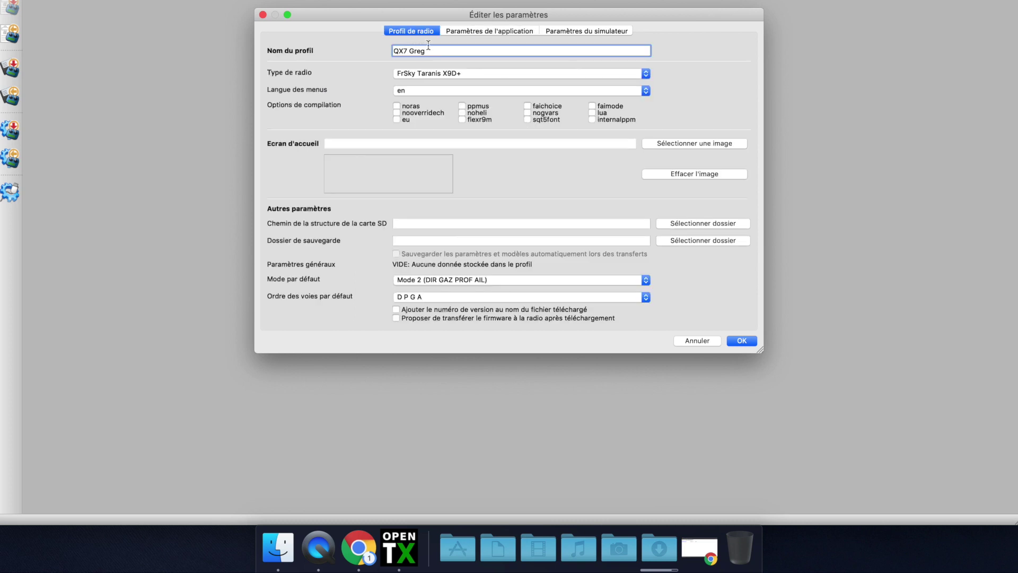
Set the radio type to FrSky Taranis X7 / X7S and menu language to fr, and enable the noheli and lua build options
left_click(445, 73)
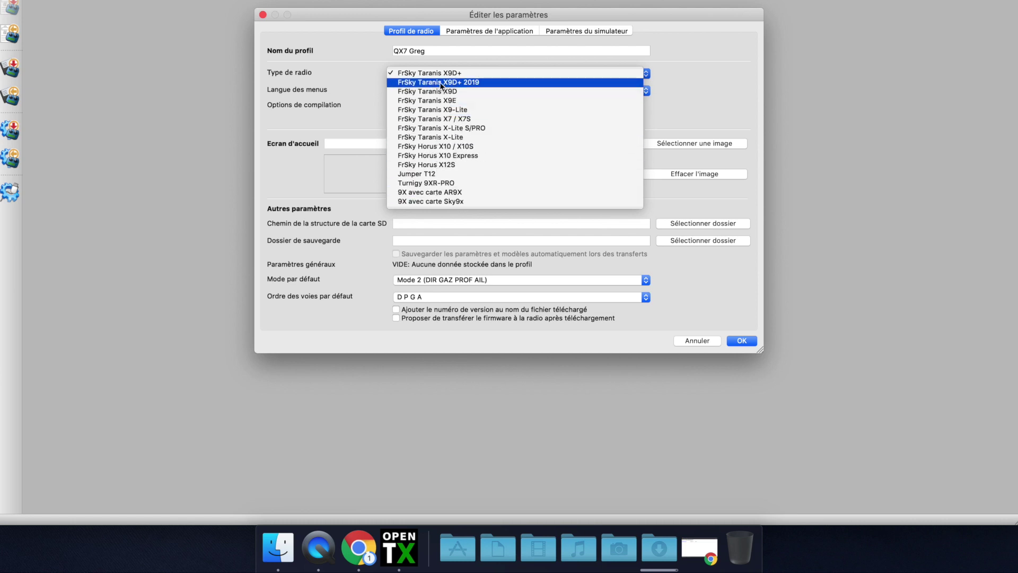
left_click(453, 119)
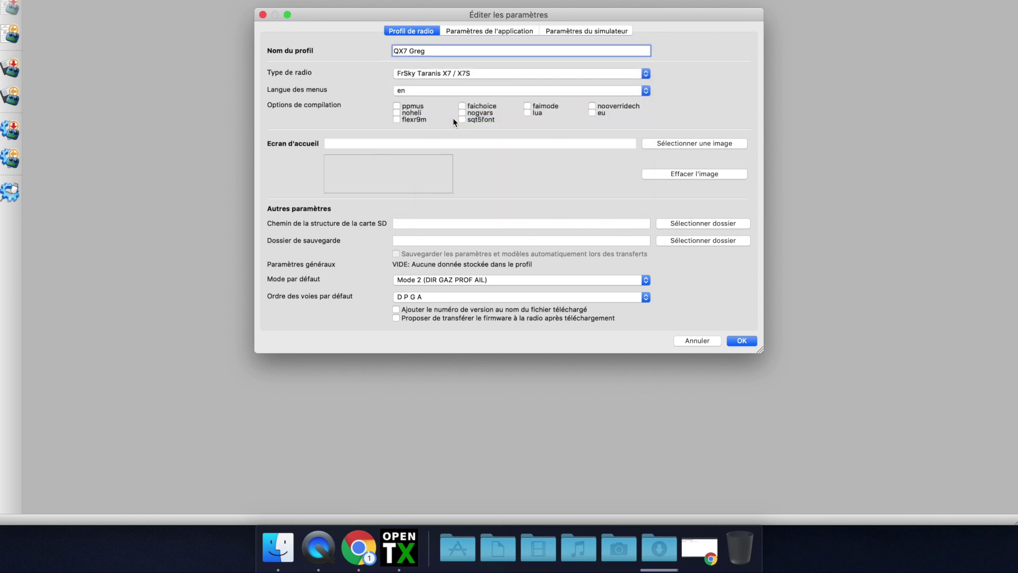
left_click(422, 94)
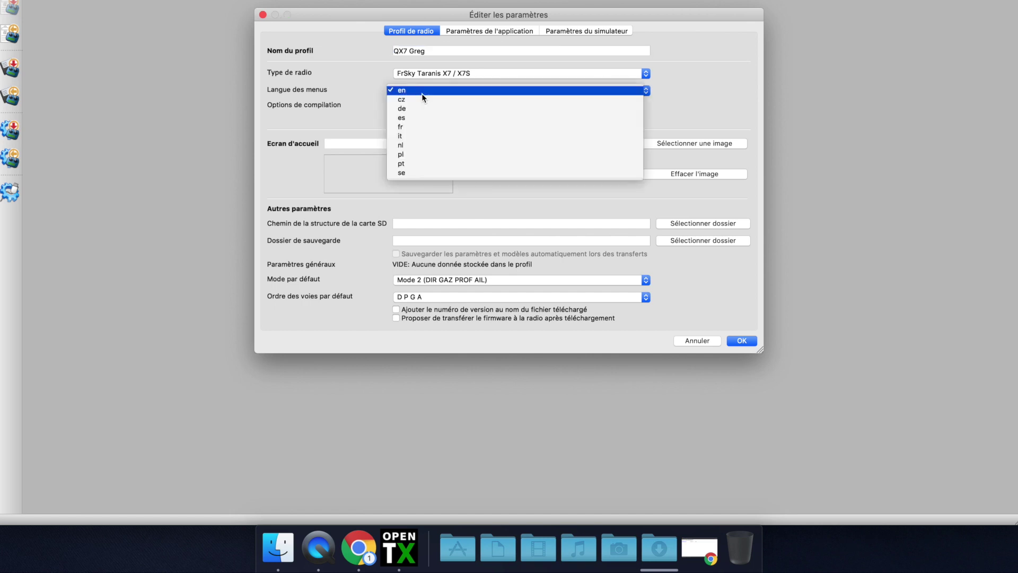
left_click(399, 129)
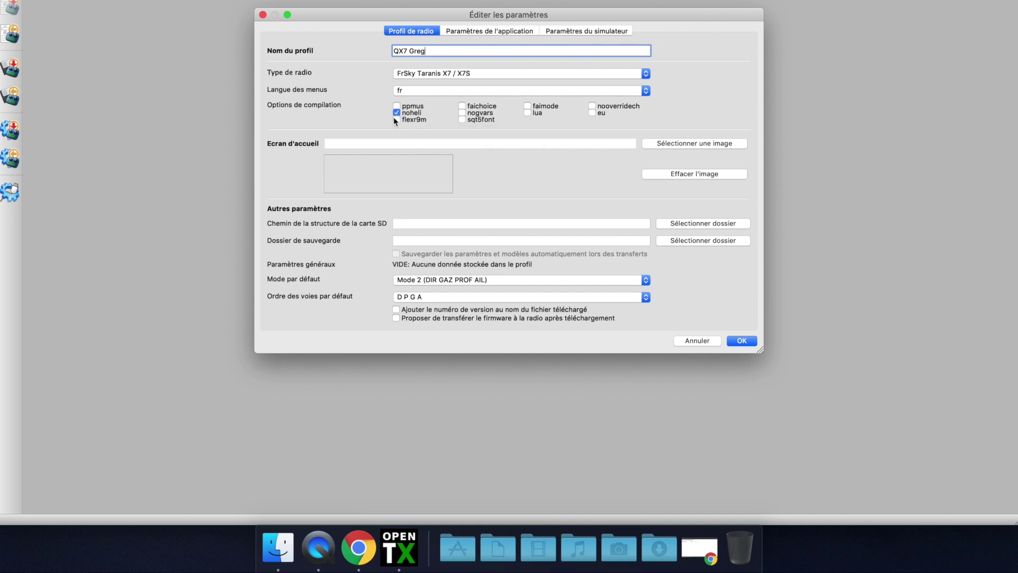
left_click(527, 112)
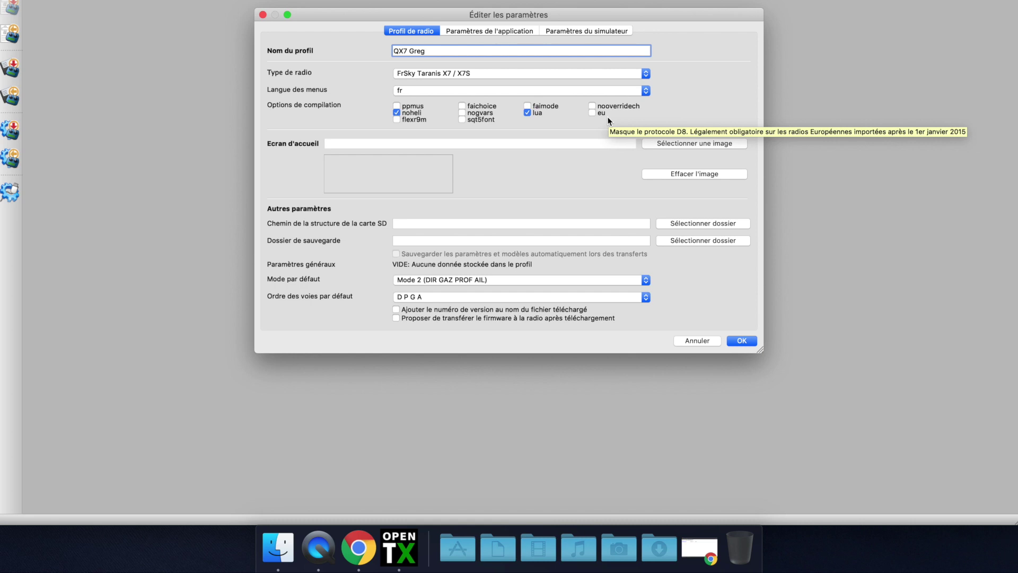
Use Gtech Tarace QX7.bmp from the QX7 Gtech FPV folder as the profile's splash screen image
left_click(657, 146)
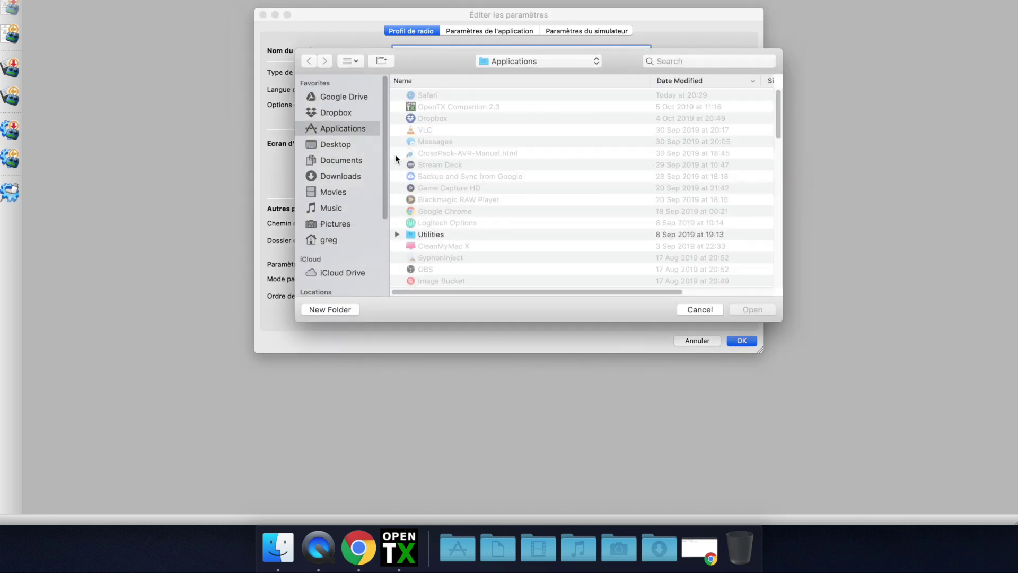
left_click(764, 310)
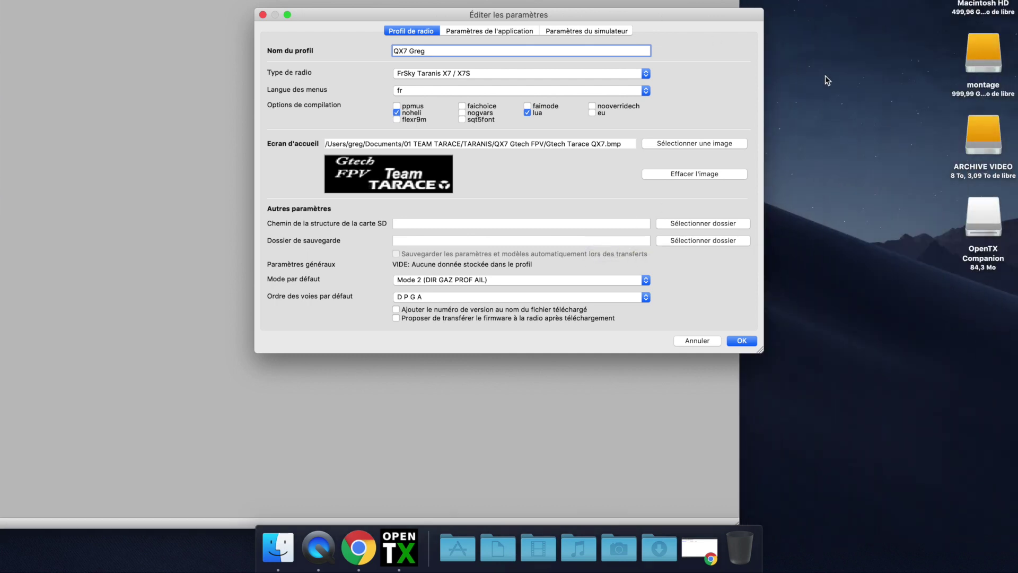
Create a folder named Carte SD on the desktop
right_click(825, 80)
left_click(860, 88)
type("Carte SDCarte SD")
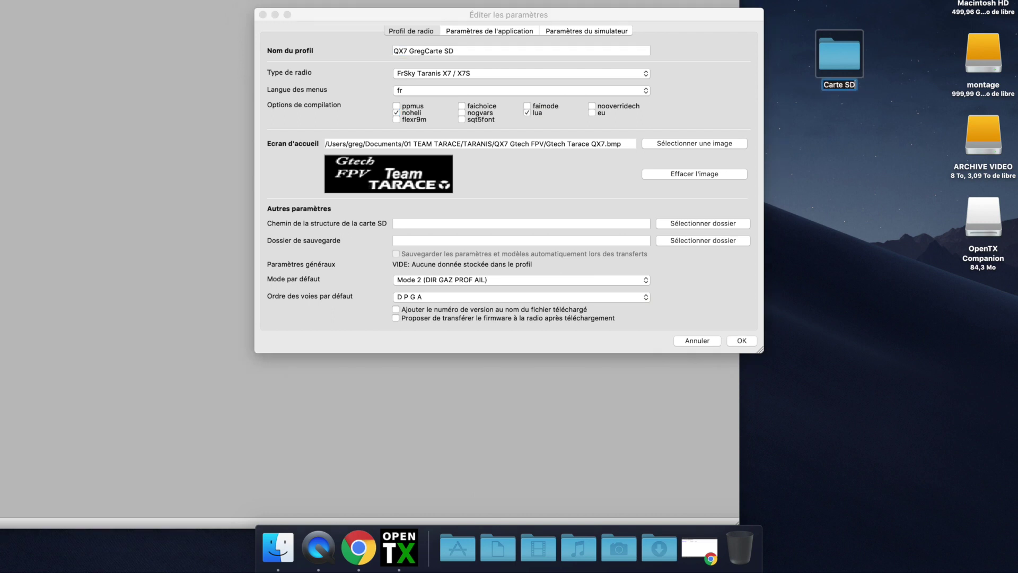
key("Return")
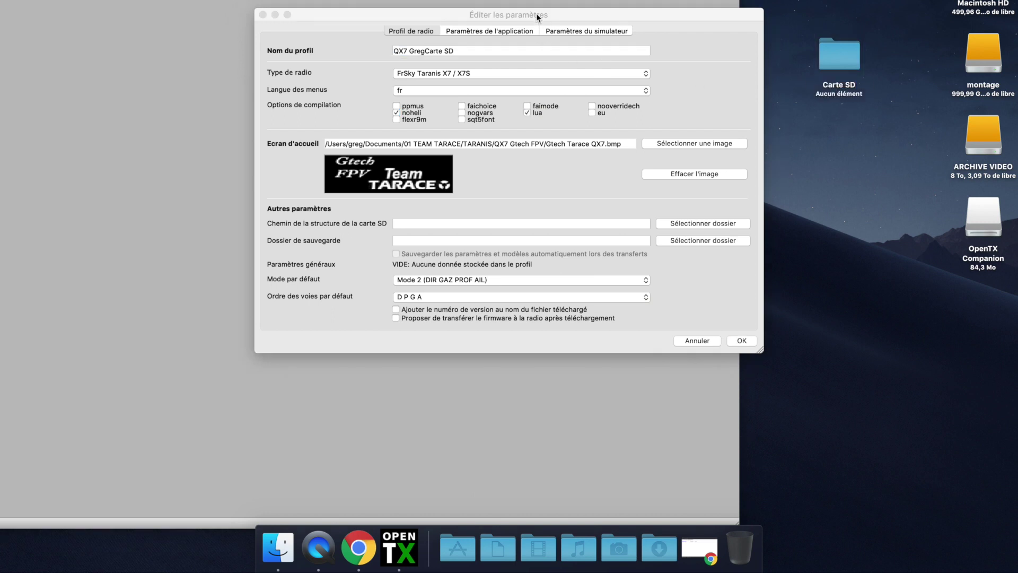
Set the profile's SD card structure path to the Carte SD folder on the desktop
left_click_drag(537, 15, 540, 0)
left_click(680, 185)
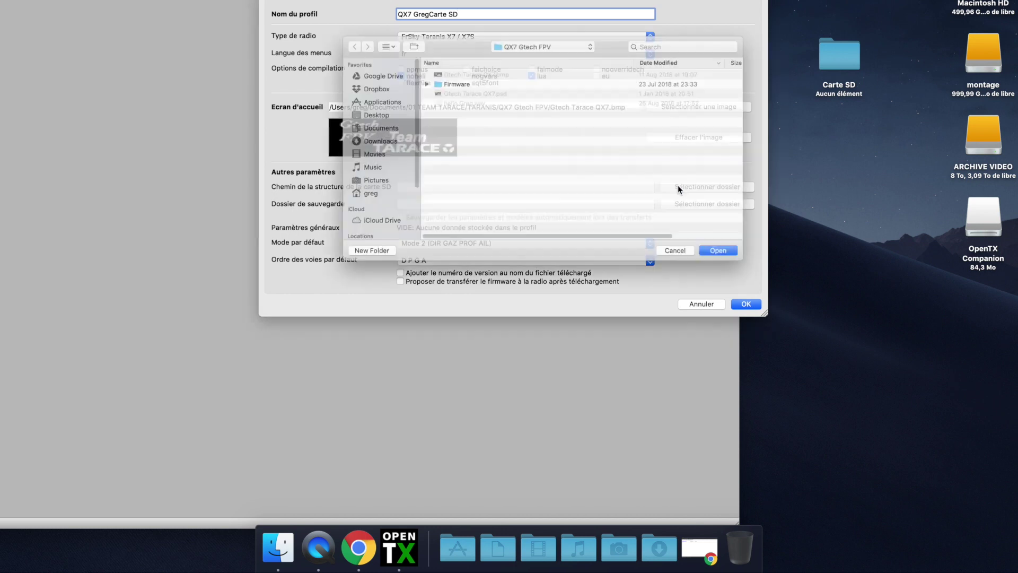
left_click(346, 110)
double_click(432, 62)
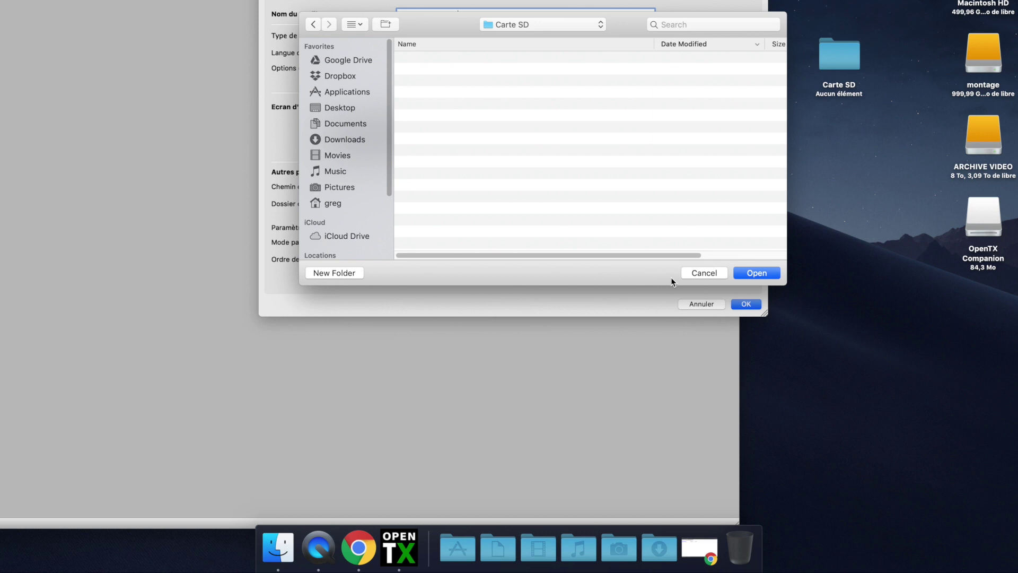
left_click(757, 273)
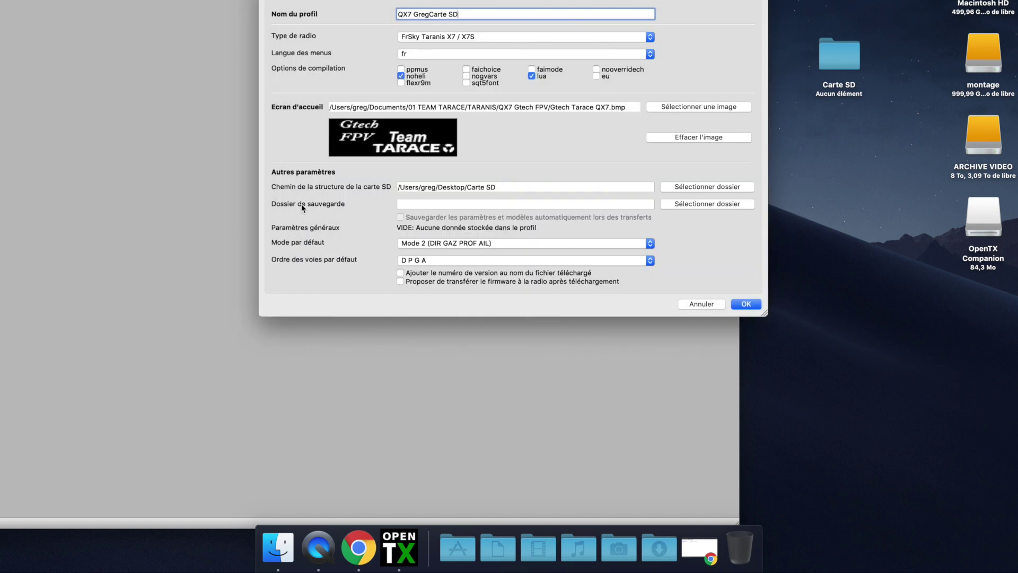
Create a Sauvgarde folder inside Carte SD and set it as the profile's backup folder
left_click(729, 204)
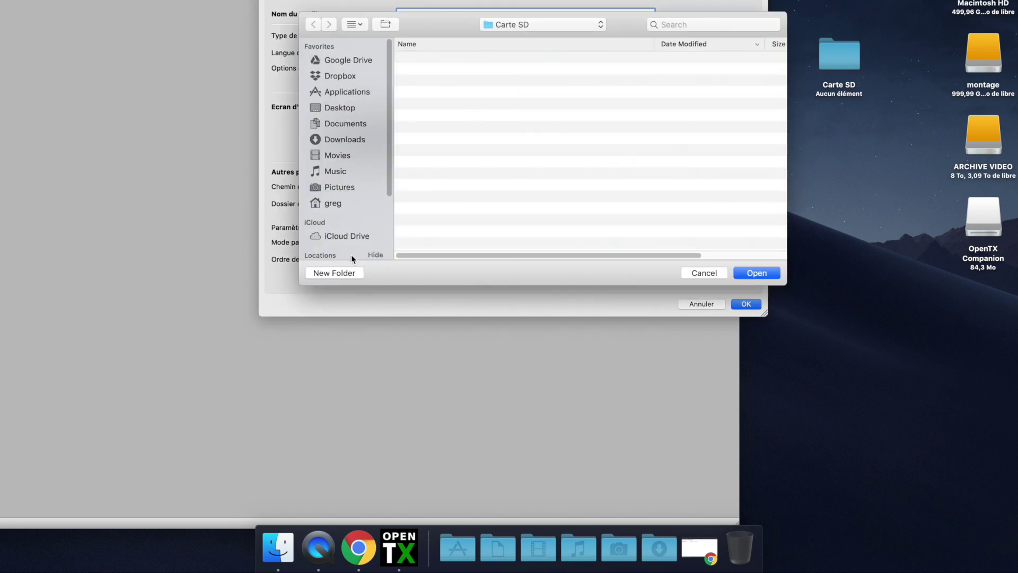
left_click(348, 272)
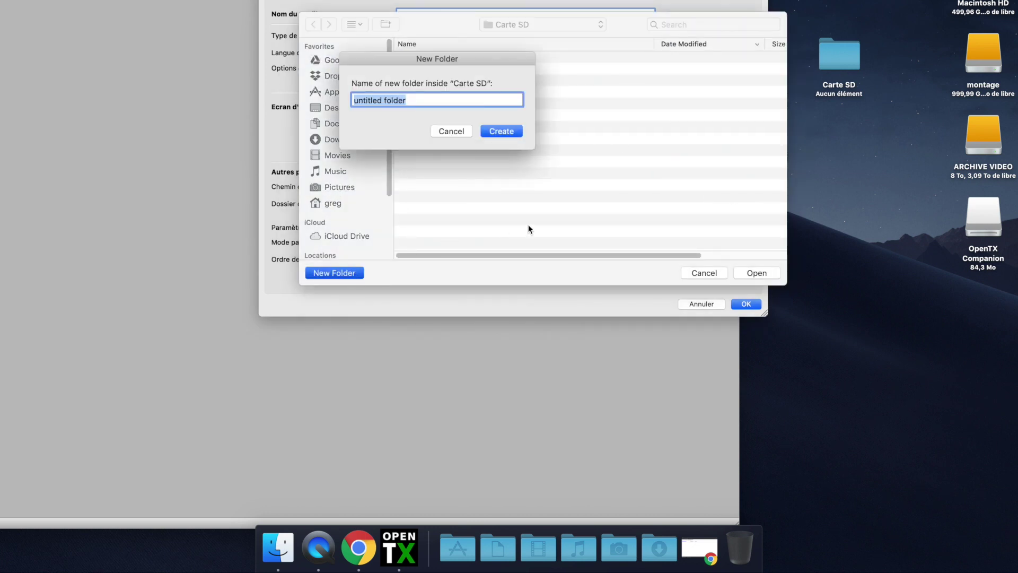
type("Sauvegarde")
key("Return")
left_click(757, 273)
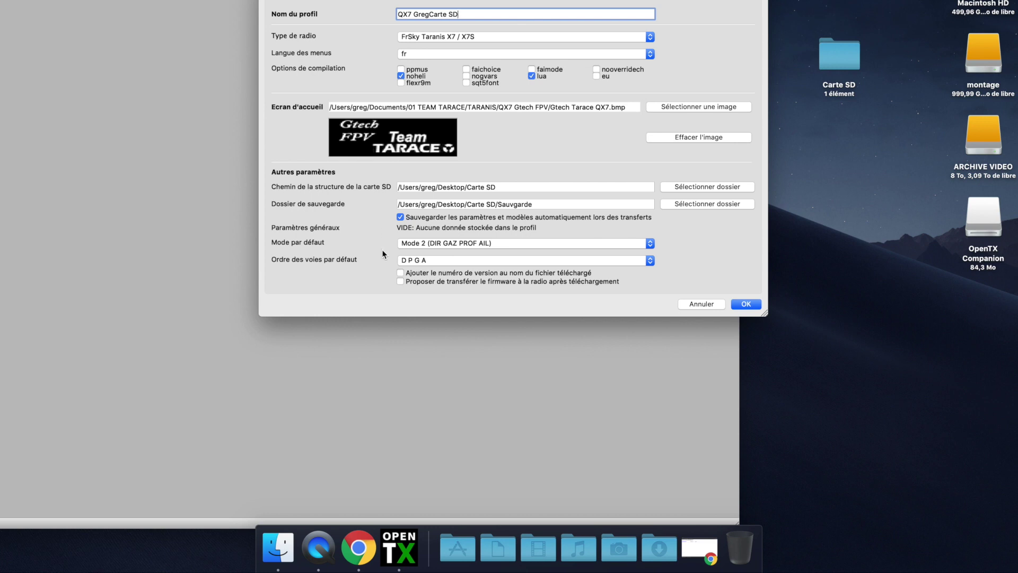
Set the profile's default channel order to A P G D and save the profile settings
left_click(431, 260)
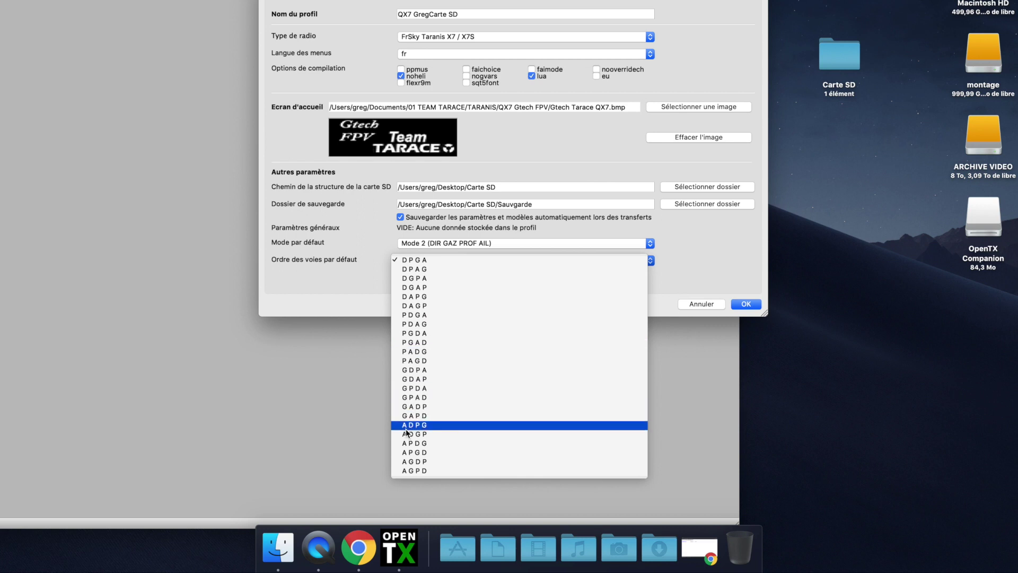
left_click(422, 454)
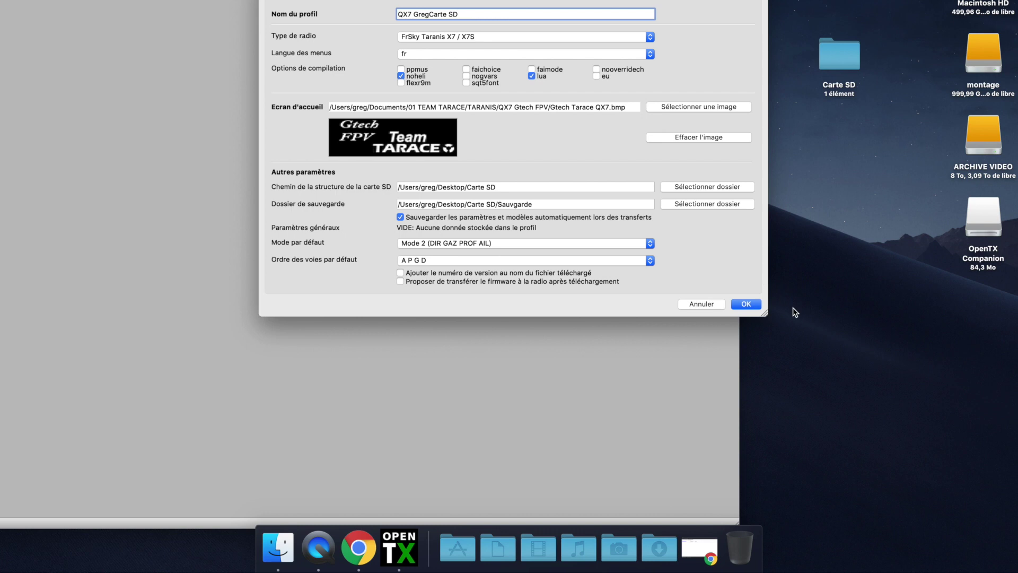
left_click(752, 306)
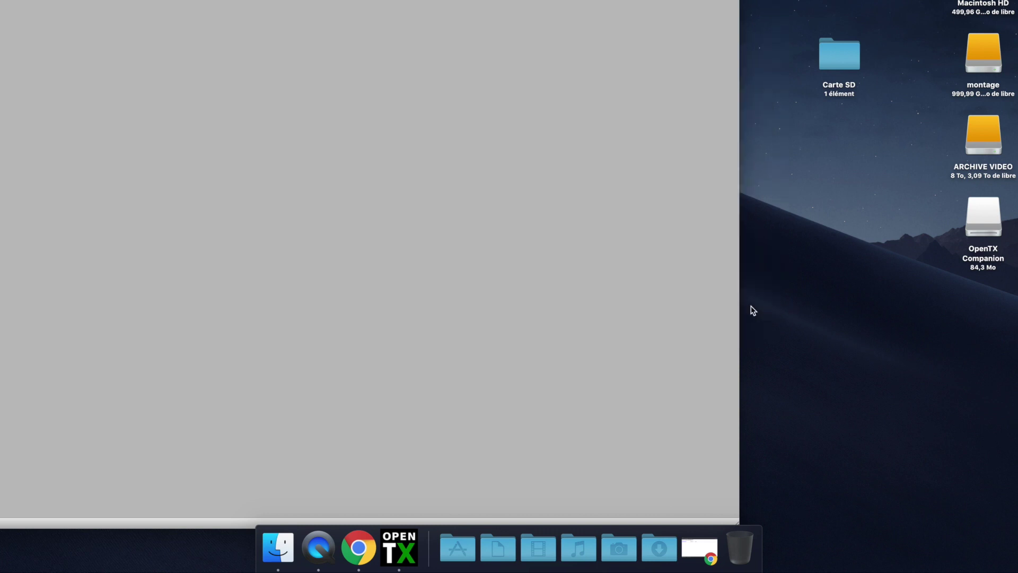
Enlarge the main window and open the firmware and SD card downloads dialog, cancelling the firmware save prompt
double_click(313, 25)
left_click_drag(534, 8, 627, 17)
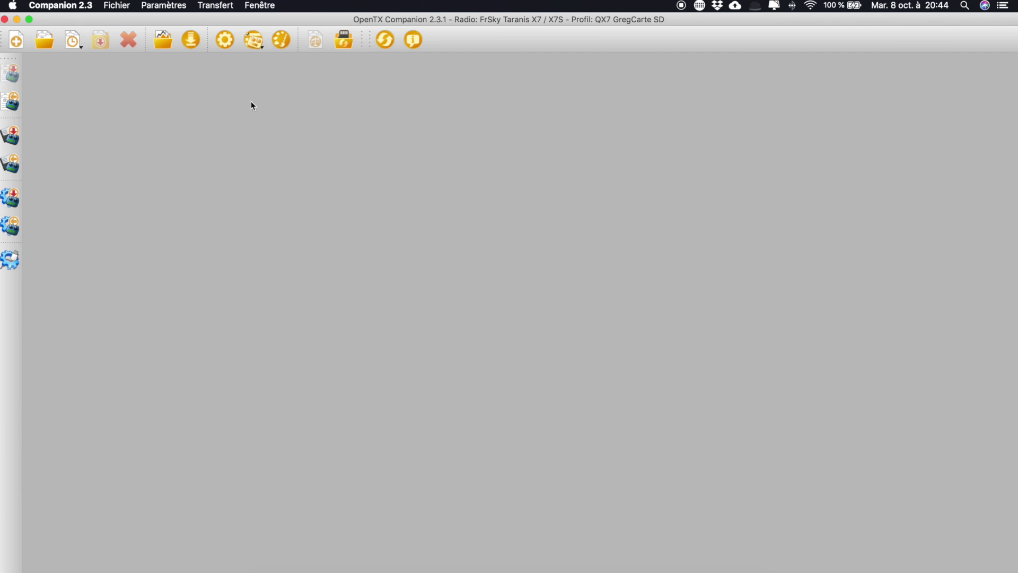
left_click(191, 39)
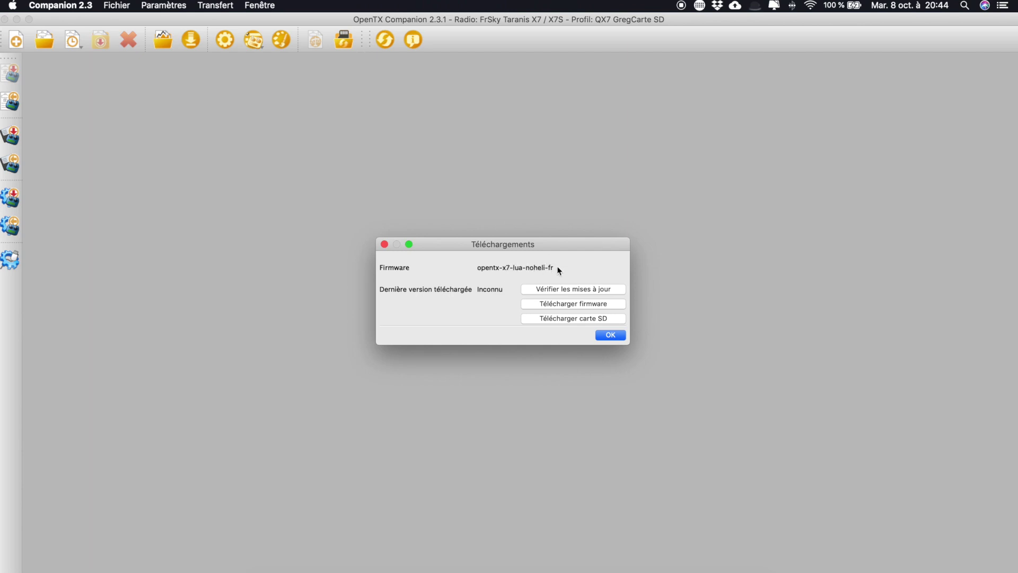
left_click(580, 306)
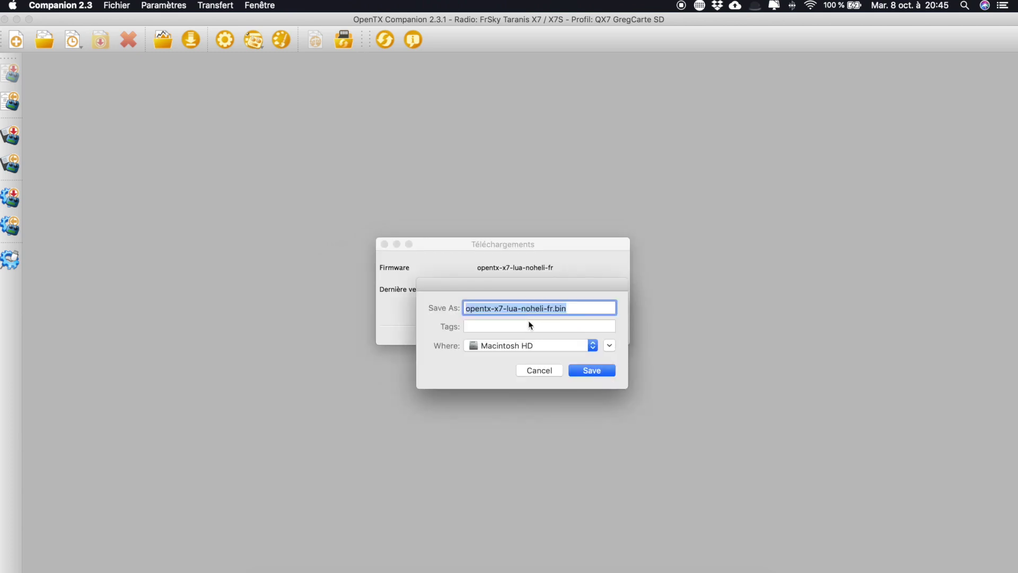
left_click(539, 370)
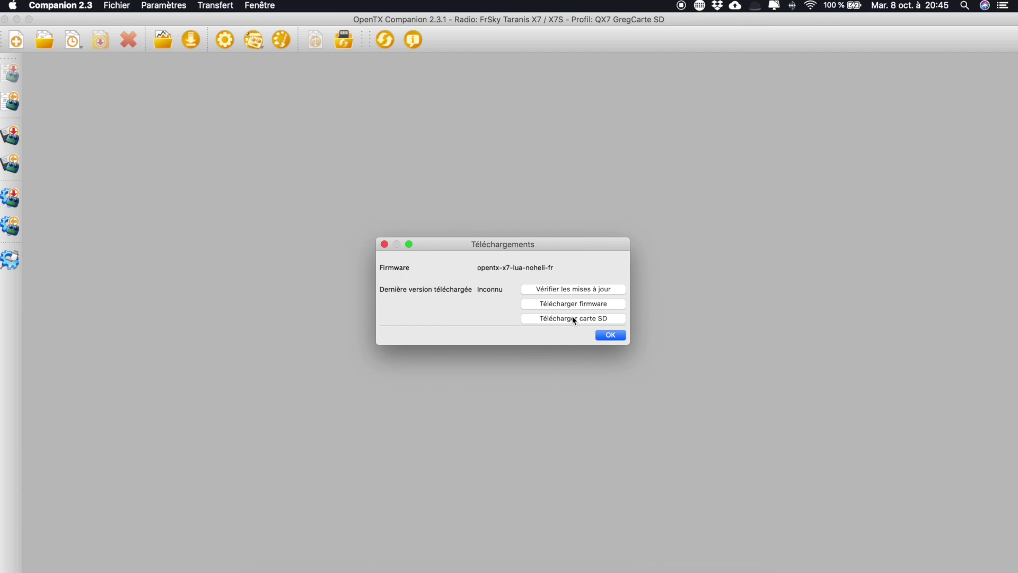
Open the opentx-x7 SD card download page, check the available sdcard archives, and minimise the browser window
left_click(605, 319)
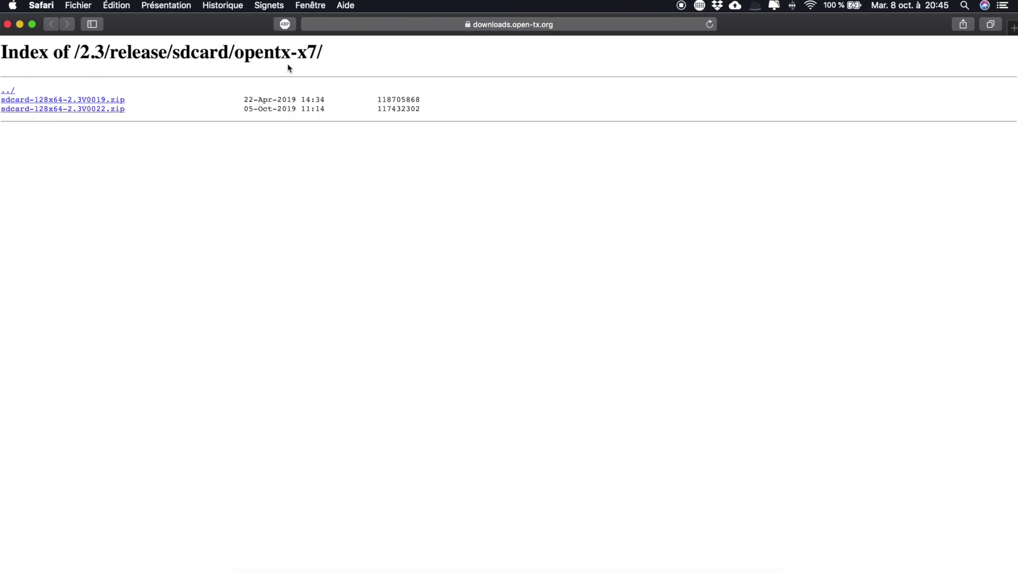
left_click_drag(318, 53, 238, 53)
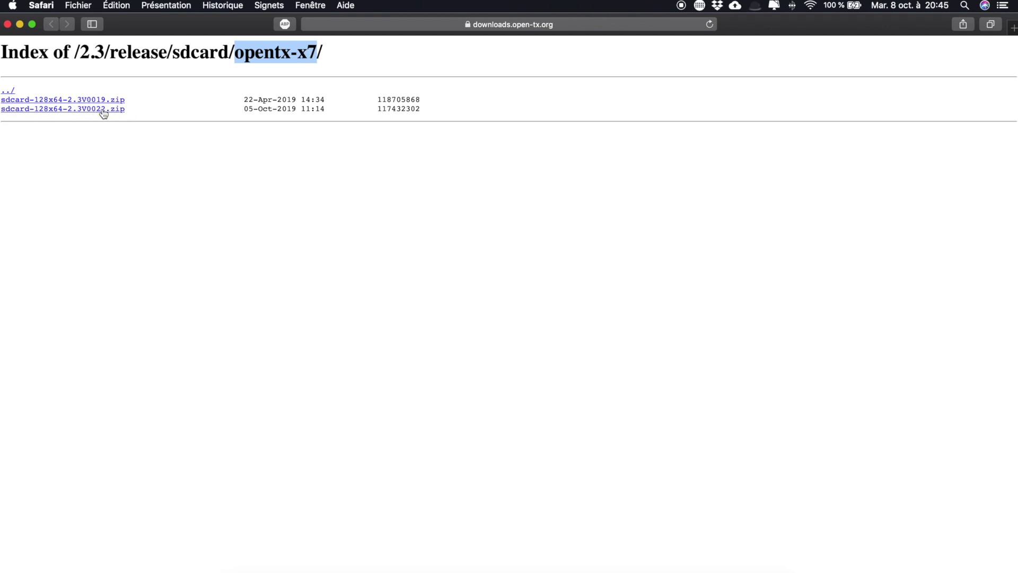
left_click(20, 24)
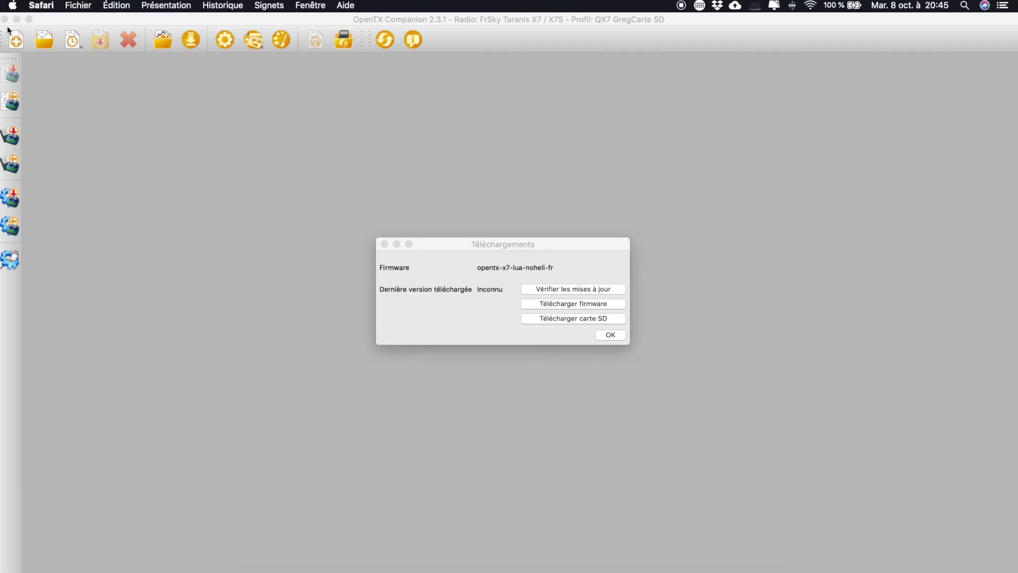
Place the downloaded sdcard-128x64-2.3V0022 folder on the desktop and copy all its contents into the Carte SD folder
left_click(684, 562)
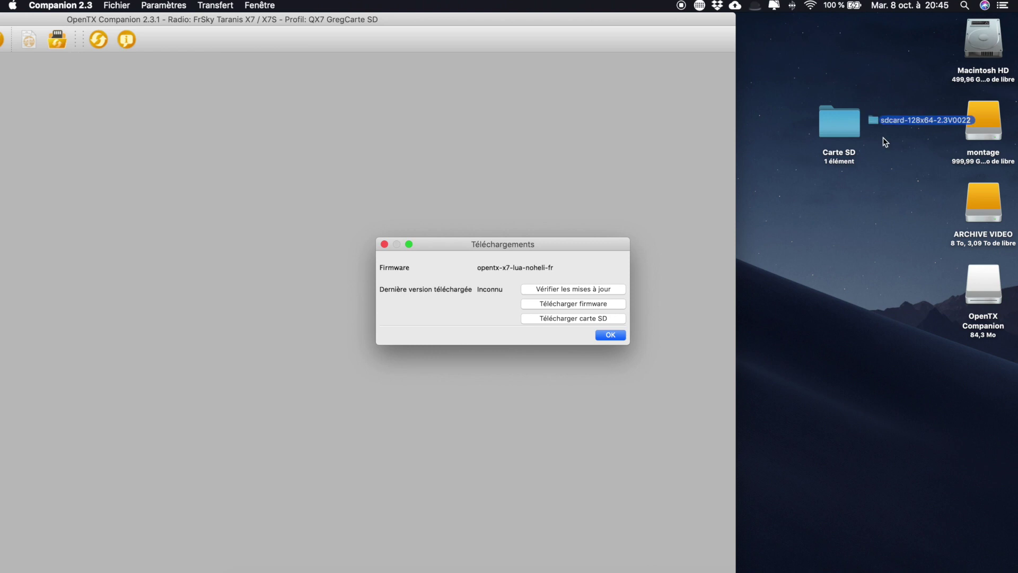
left_click_drag(883, 138, 829, 253)
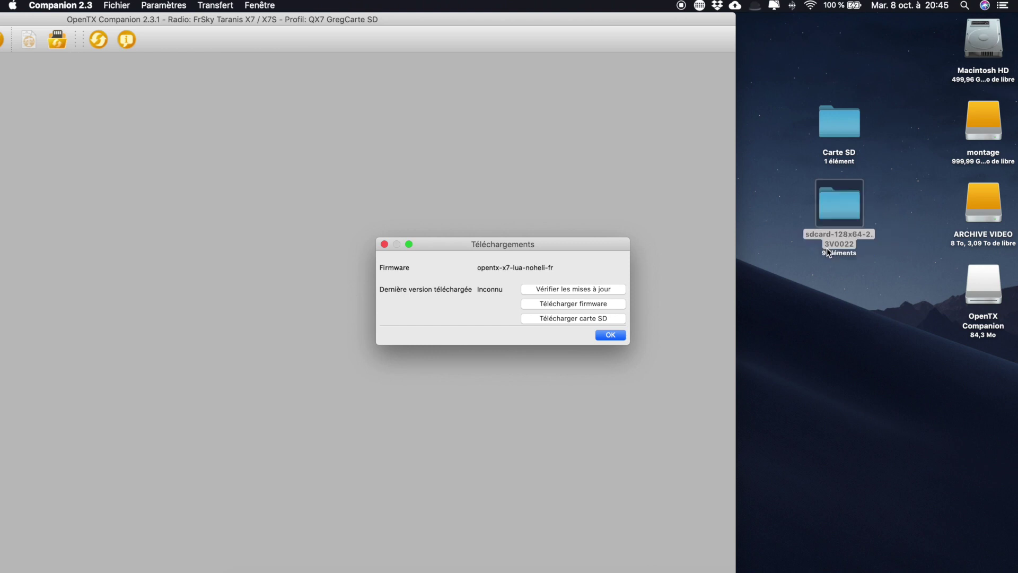
double_click(849, 212)
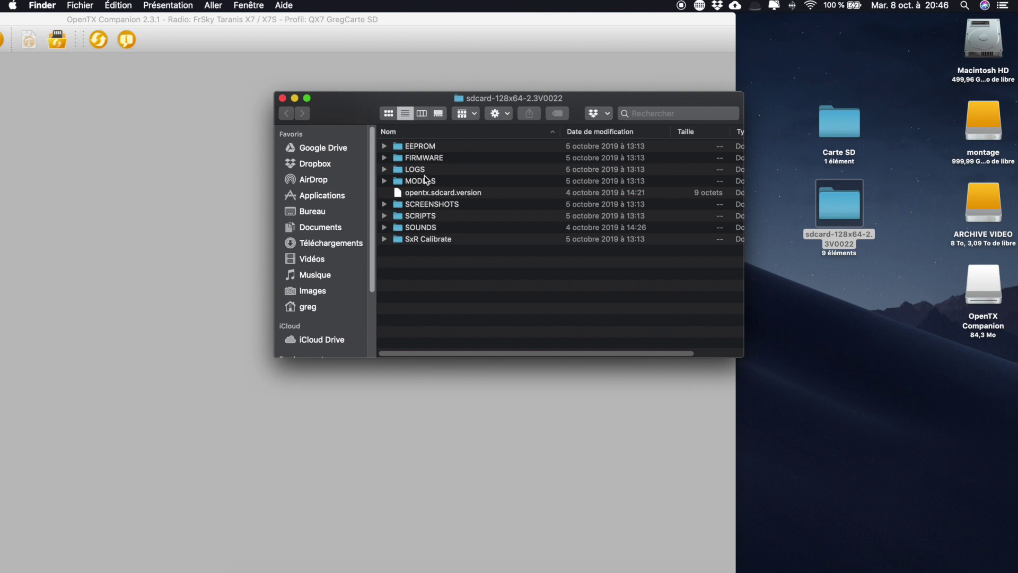
key("super+a")
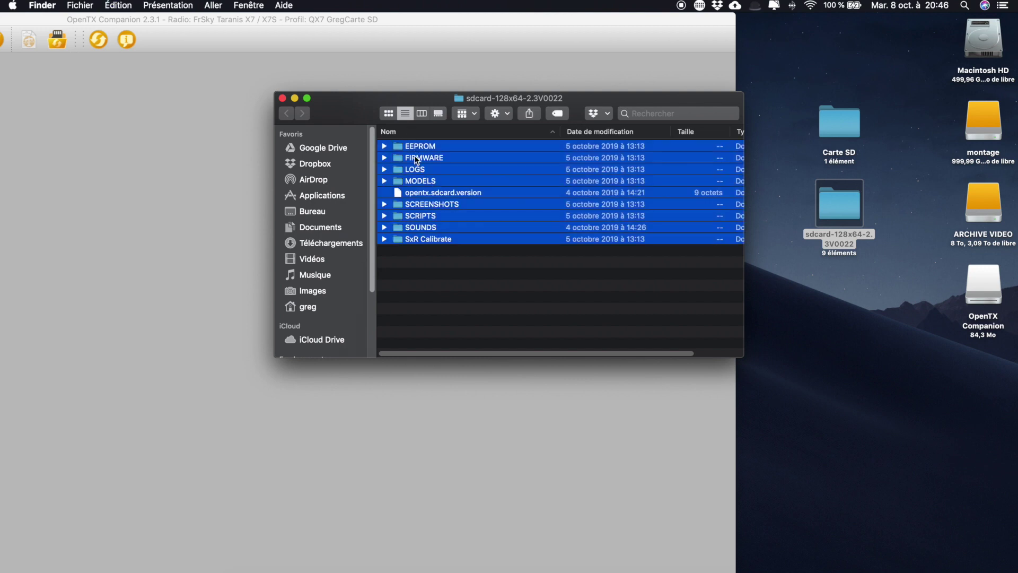
left_click(282, 98)
double_click(849, 125)
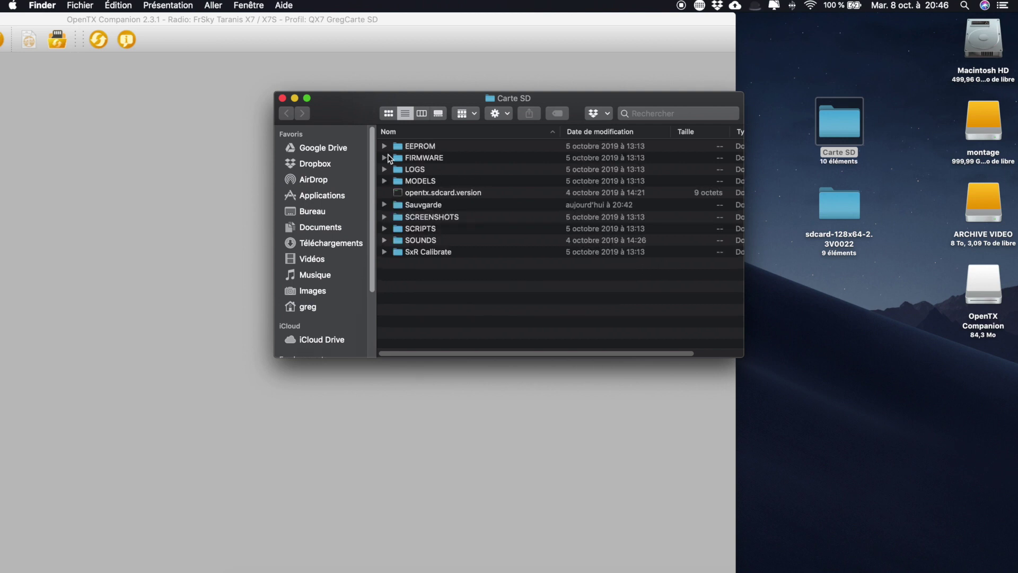
left_click(401, 206)
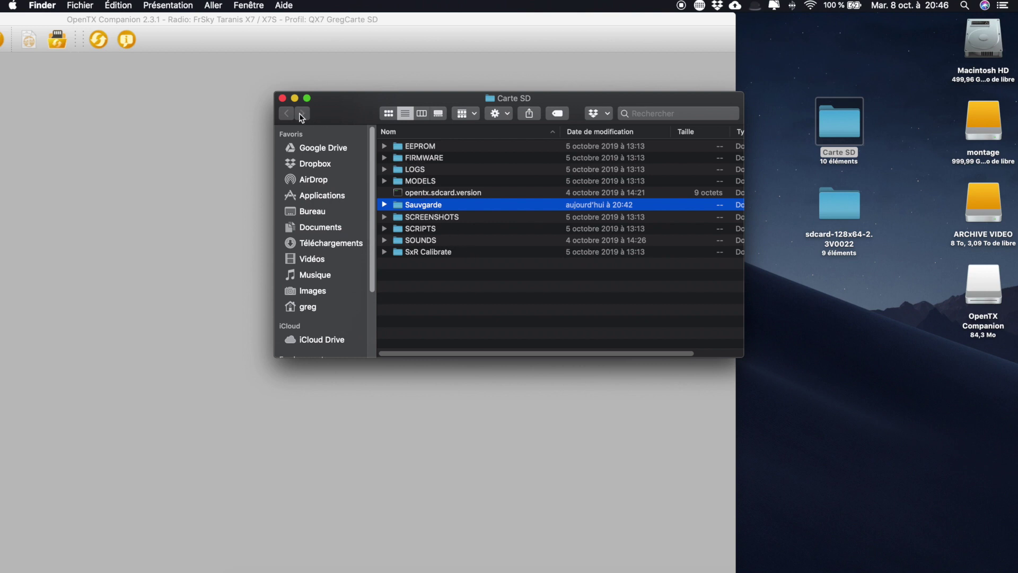
left_click(283, 97)
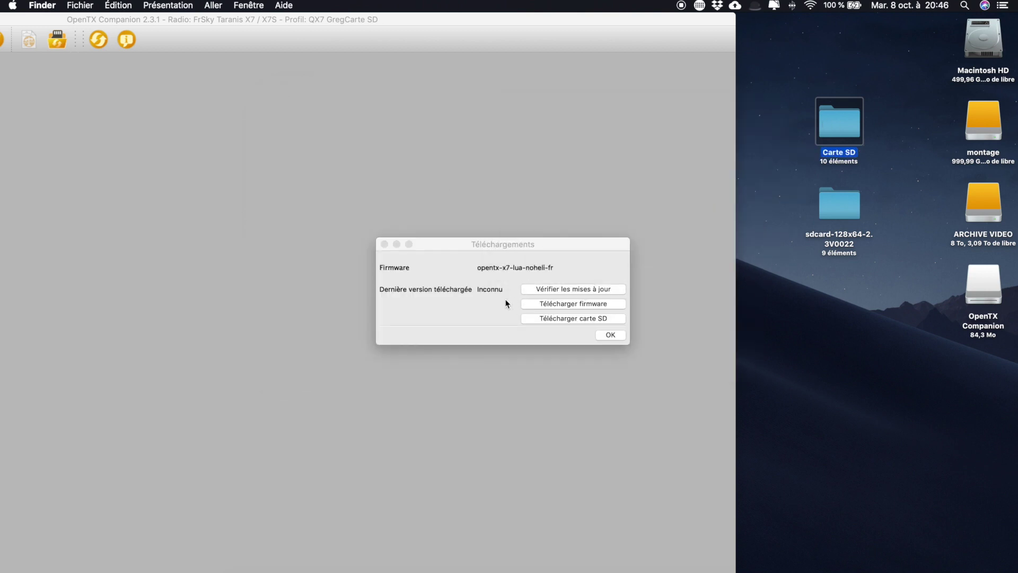
Download the firmware as opentx-x7.bin into the FIRMWARE folder inside Carte SD on the desktop
left_click(577, 305)
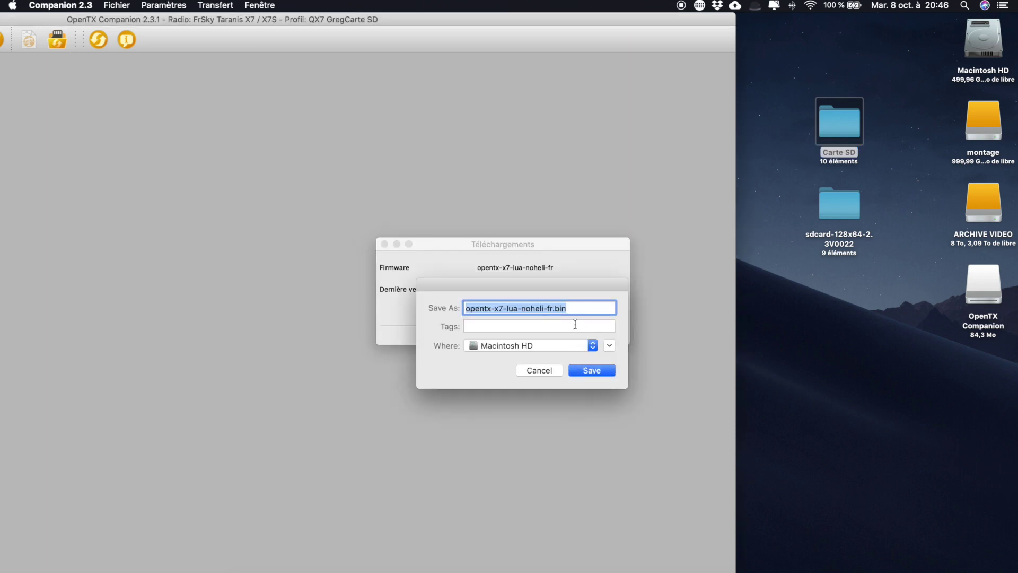
left_click(610, 345)
scroll(342, 458, "down", 5)
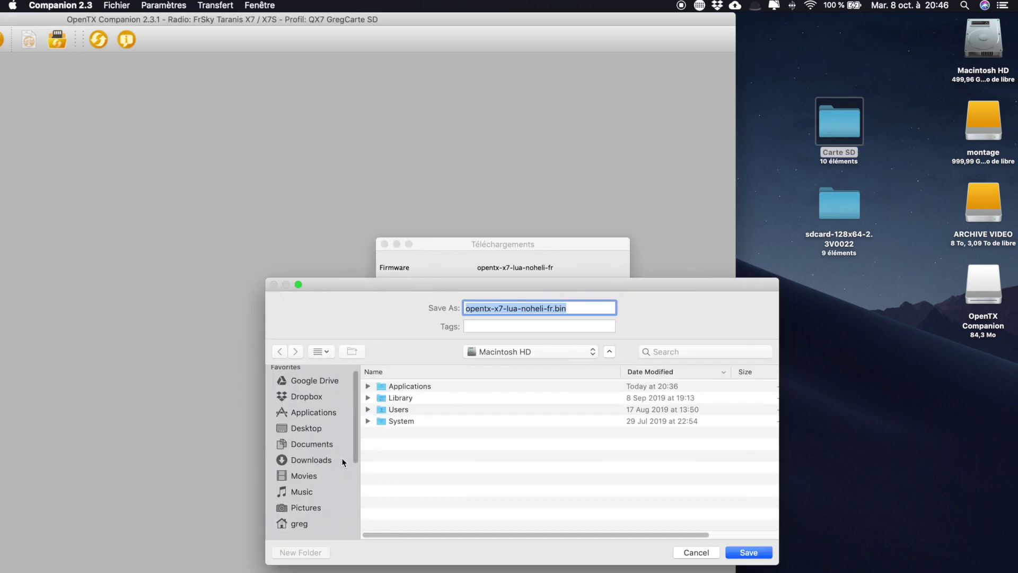
scroll(341, 457, "up", 5)
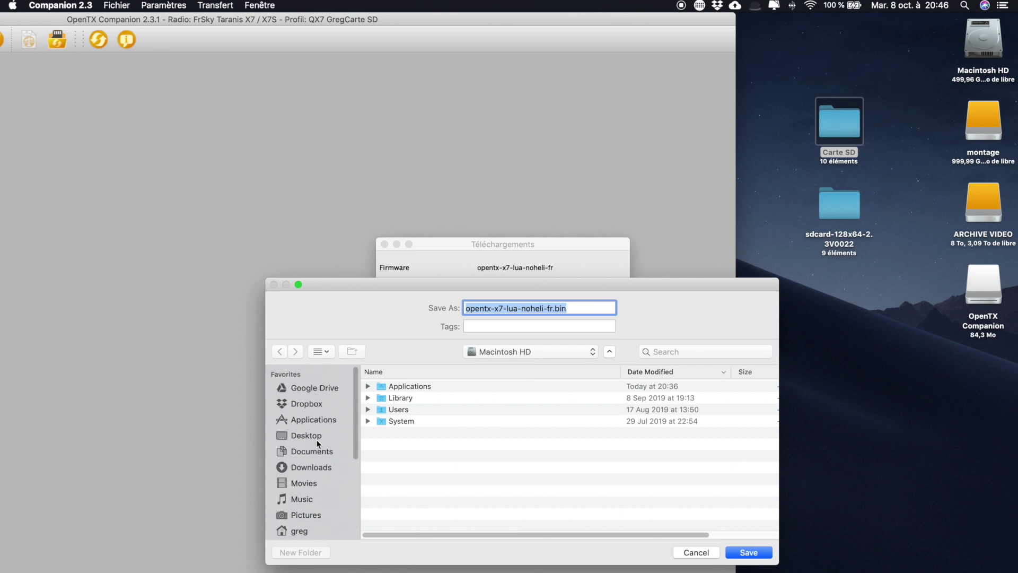
left_click(305, 436)
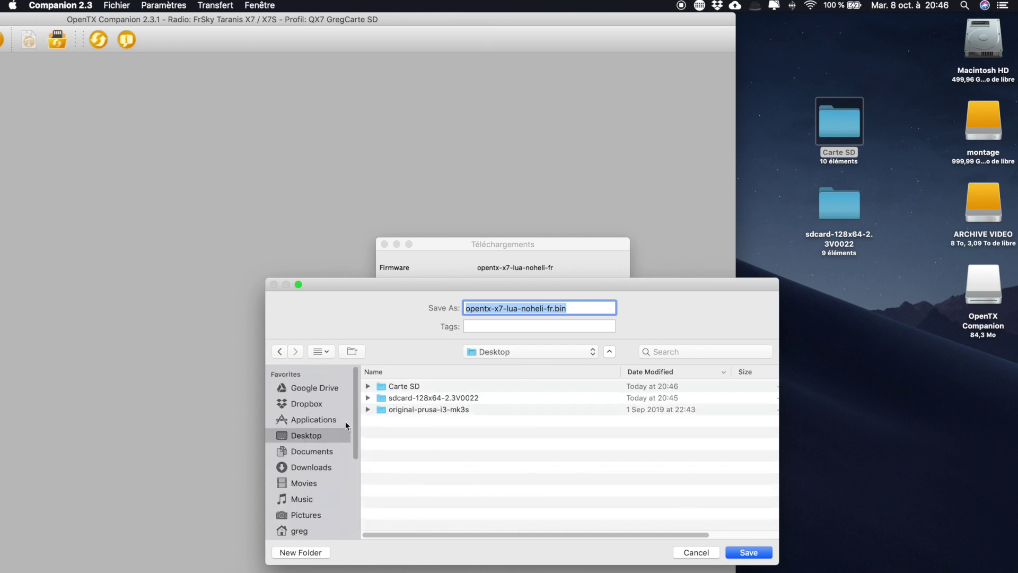
double_click(406, 386)
left_click(414, 409)
double_click(414, 409)
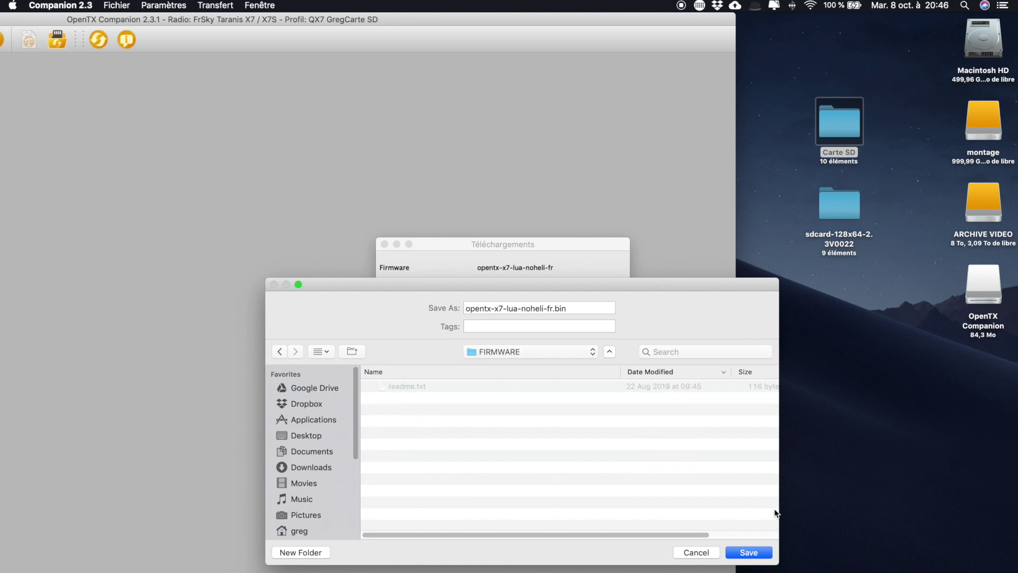
left_click(550, 308)
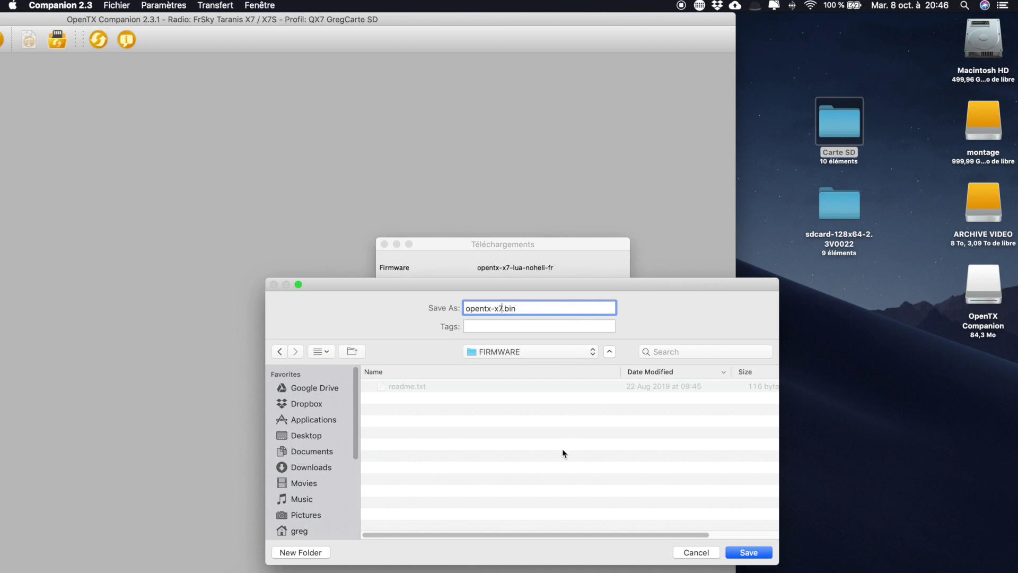
left_click(749, 553)
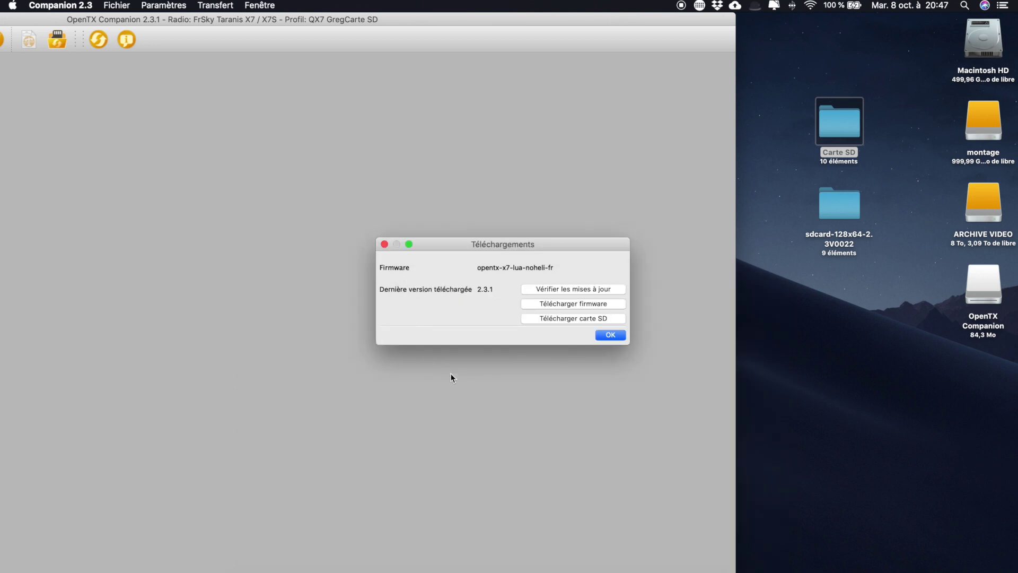
Close the downloads dialog and quit OpenTX Companion, Safari and Google Chrome
left_click(610, 334)
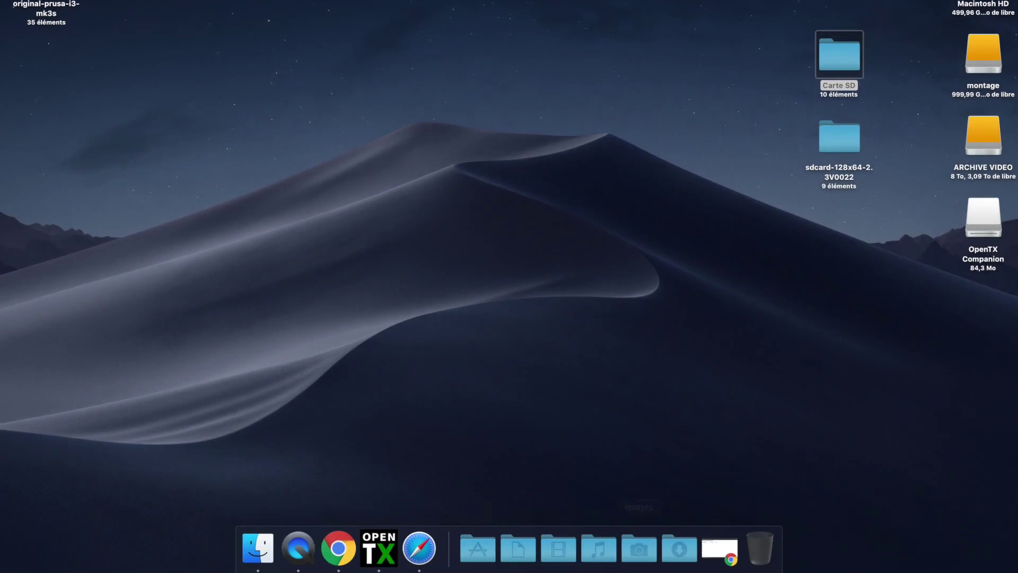
right_click(379, 551)
left_click(380, 501)
right_click(395, 552)
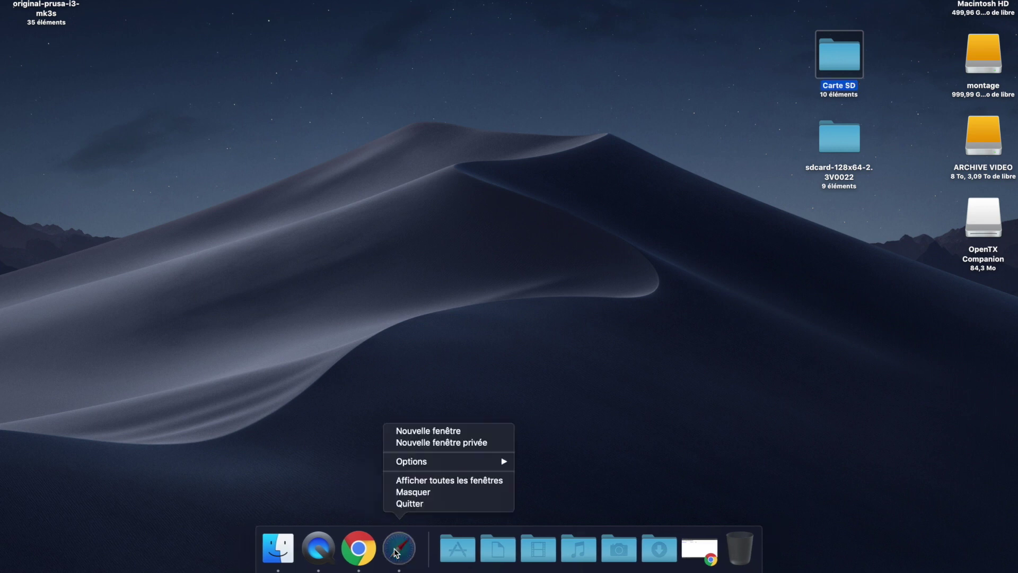
left_click(405, 503)
right_click(378, 541)
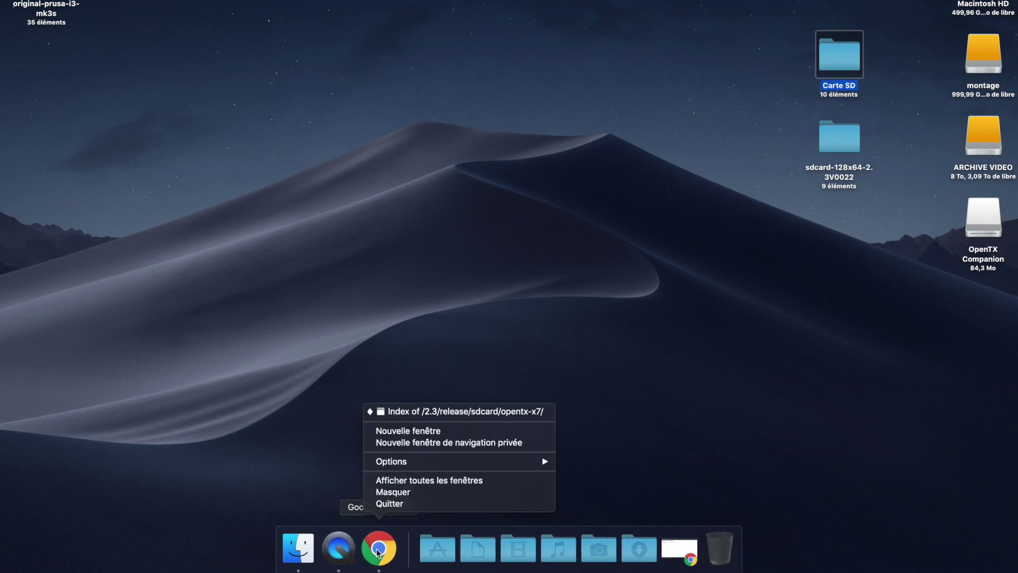
left_click(390, 503)
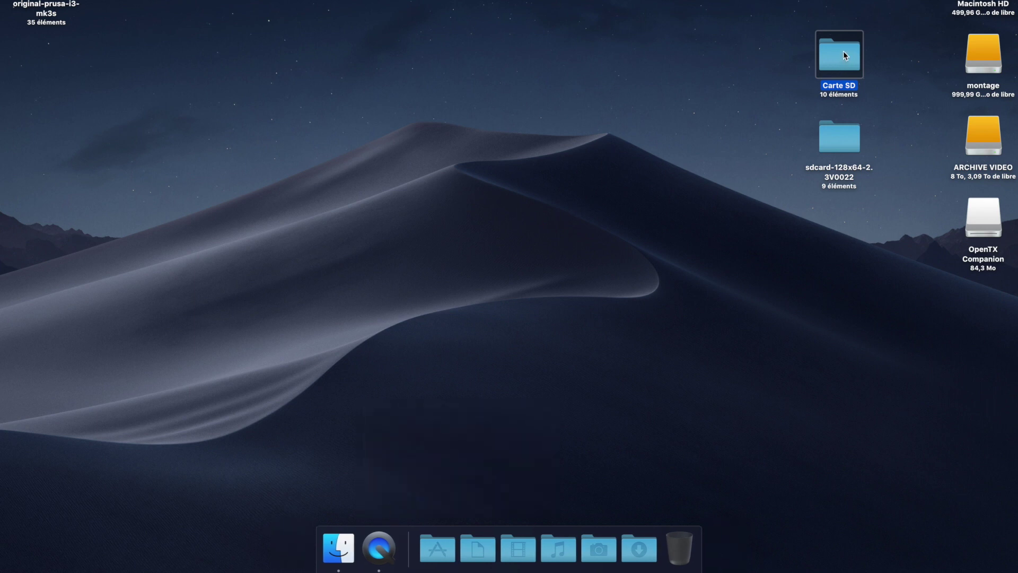
left_click_drag(787, 52, 787, 52)
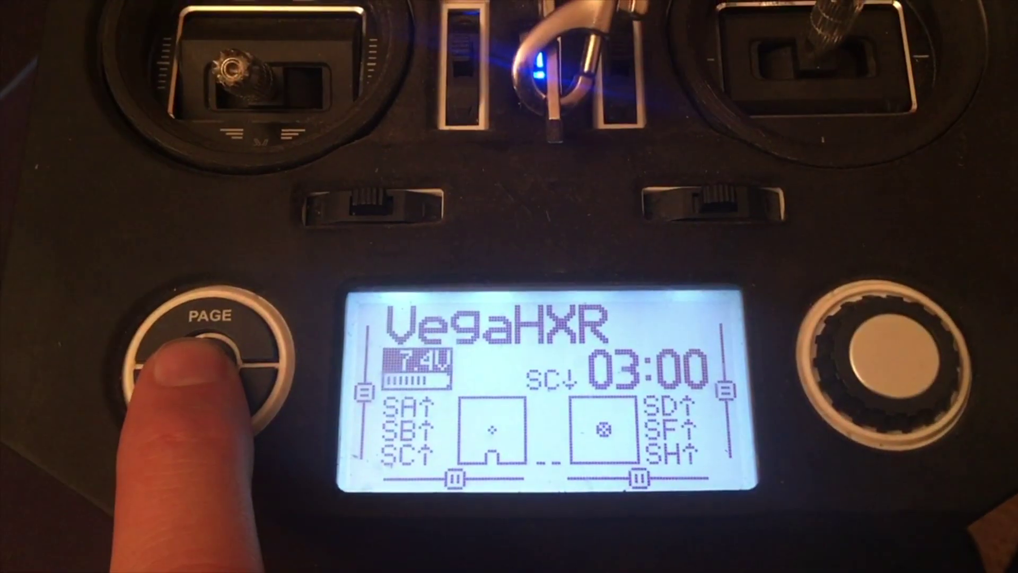
left_click(220, 353)
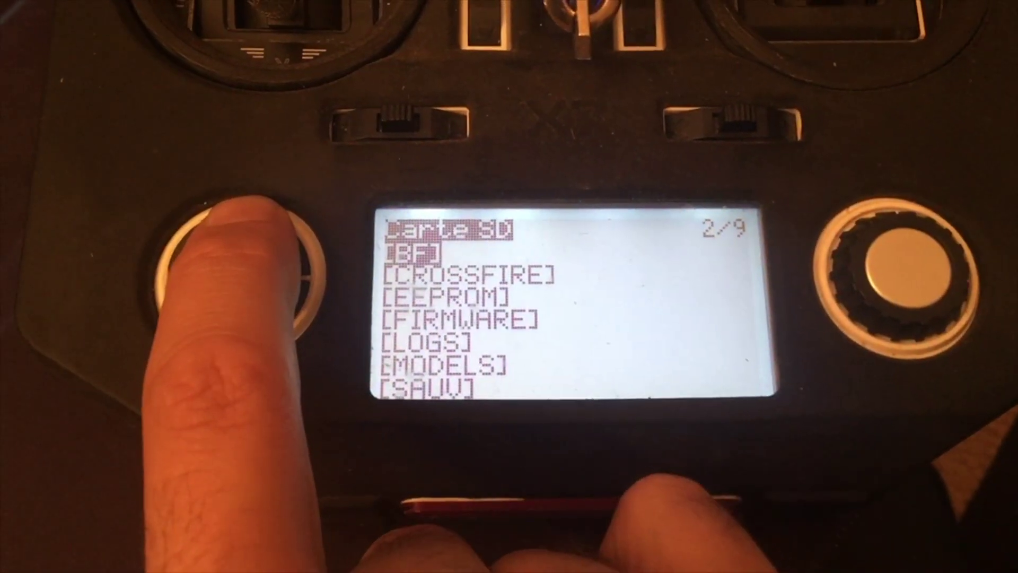
left_click(249, 212)
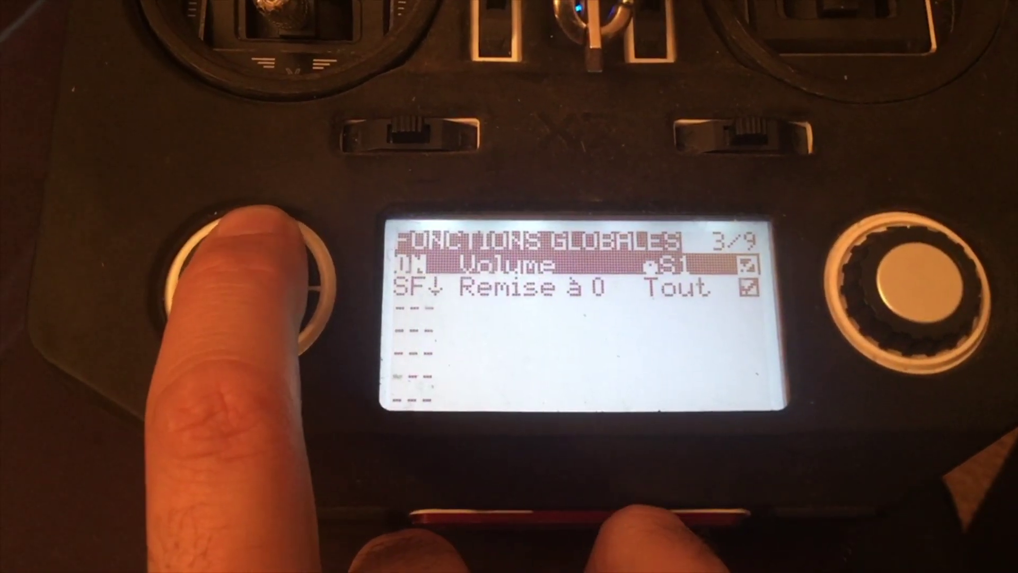
left_click(249, 213)
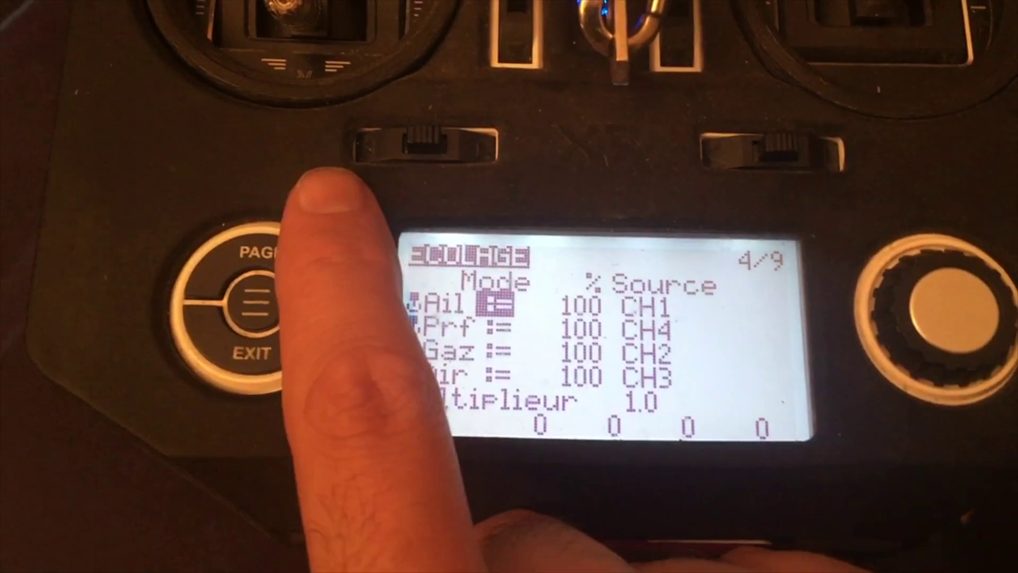
left_click(241, 228)
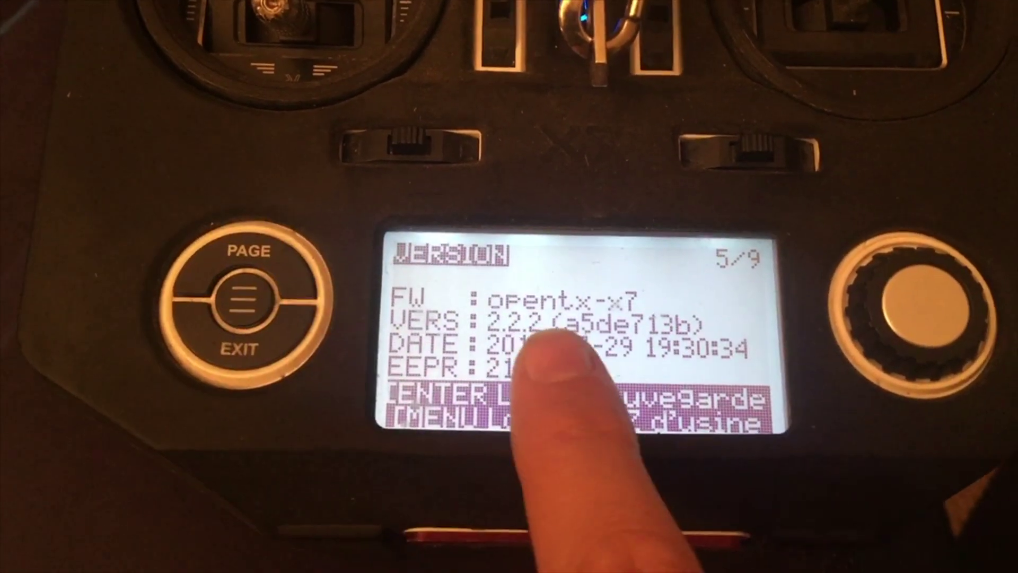